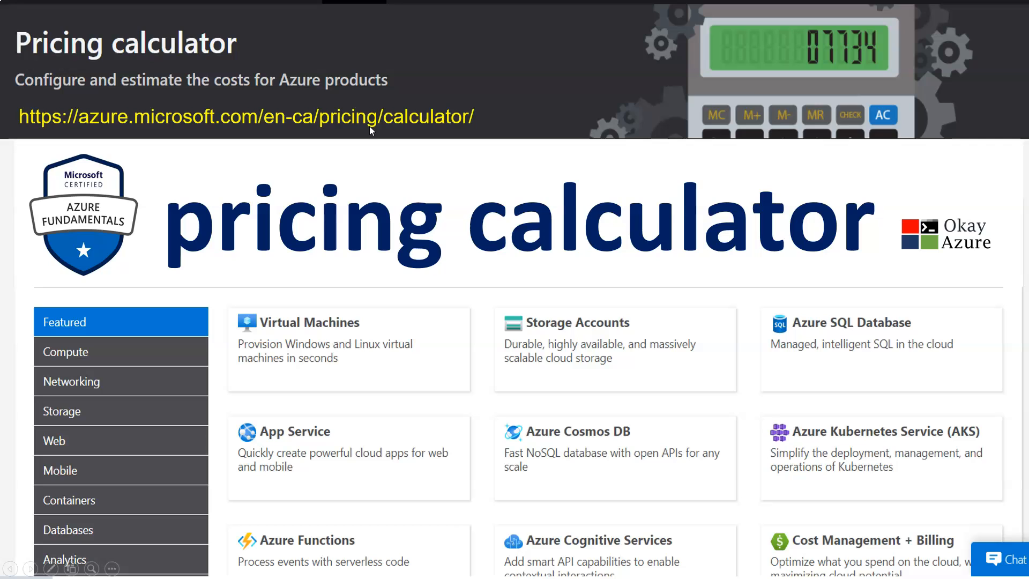
# Switch to the Azure pricing calculator in the browser and add Virtual Machines from the Compute category to the estimate.
pyautogui.click(22, 551)
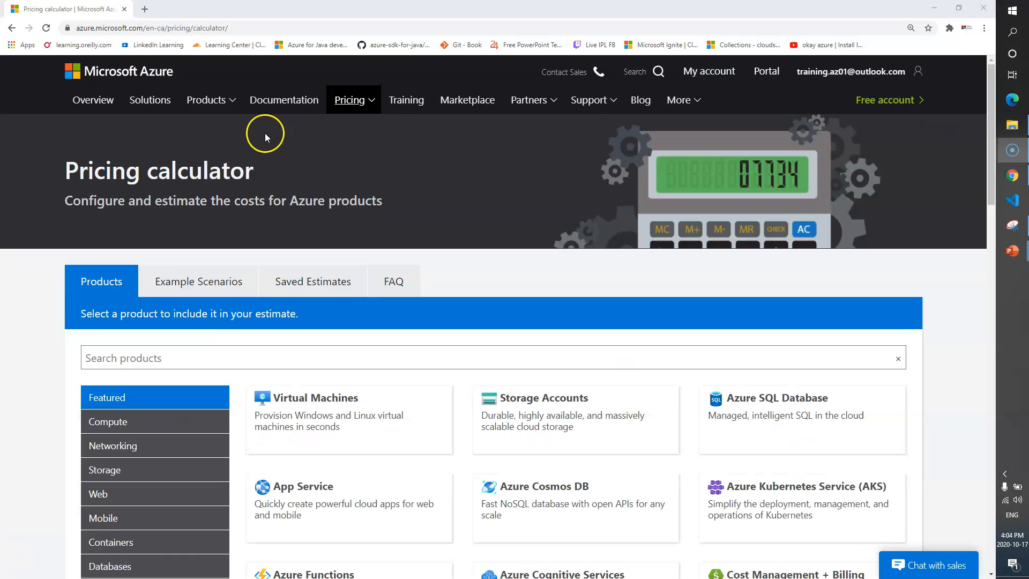
pyautogui.scroll(-3, 91, 435)
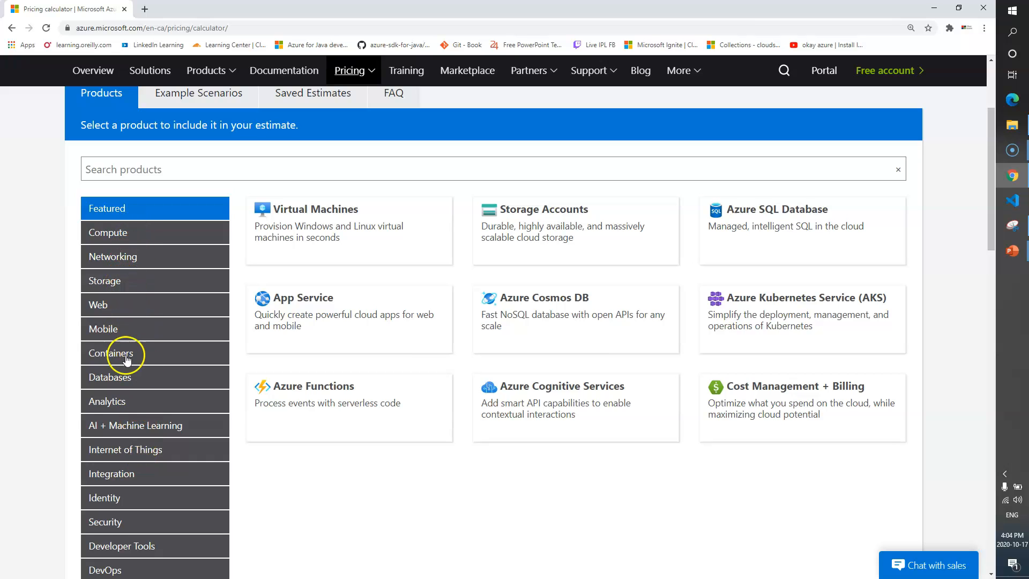
pyautogui.scroll(-5, 127, 365)
pyautogui.scroll(5, 126, 380)
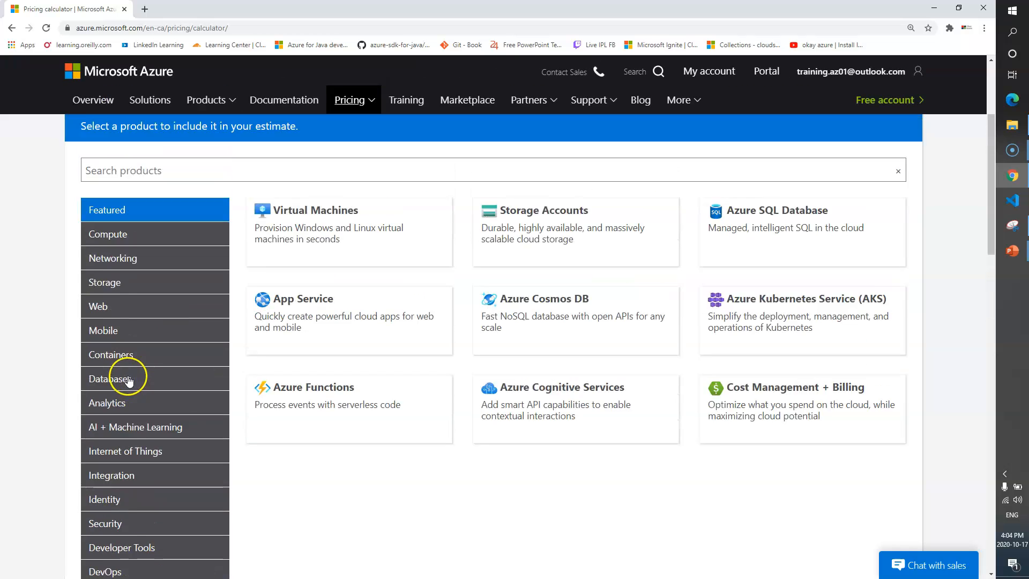
pyautogui.scroll(1, 107, 300)
pyautogui.click(113, 261)
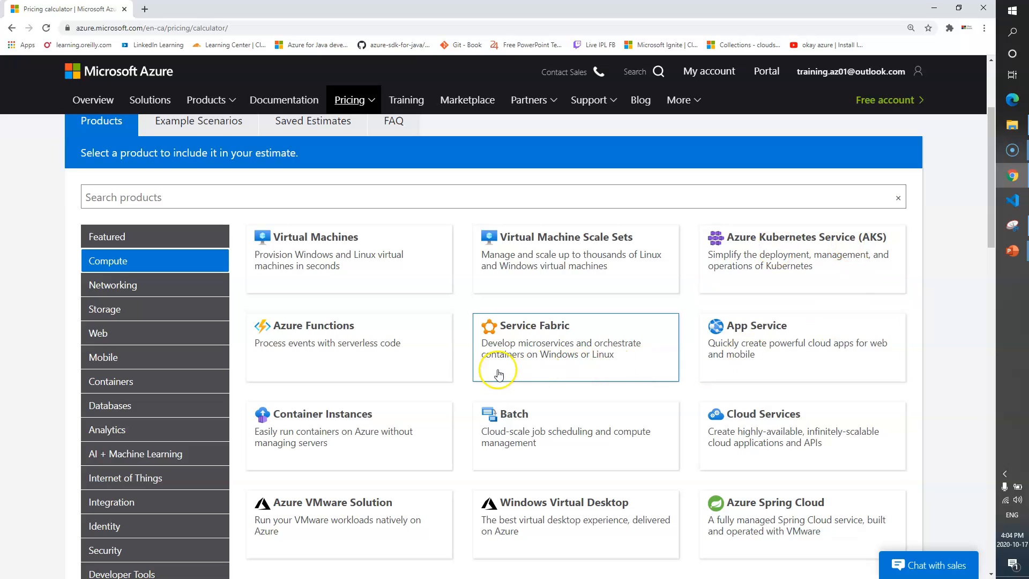
pyautogui.click(348, 259)
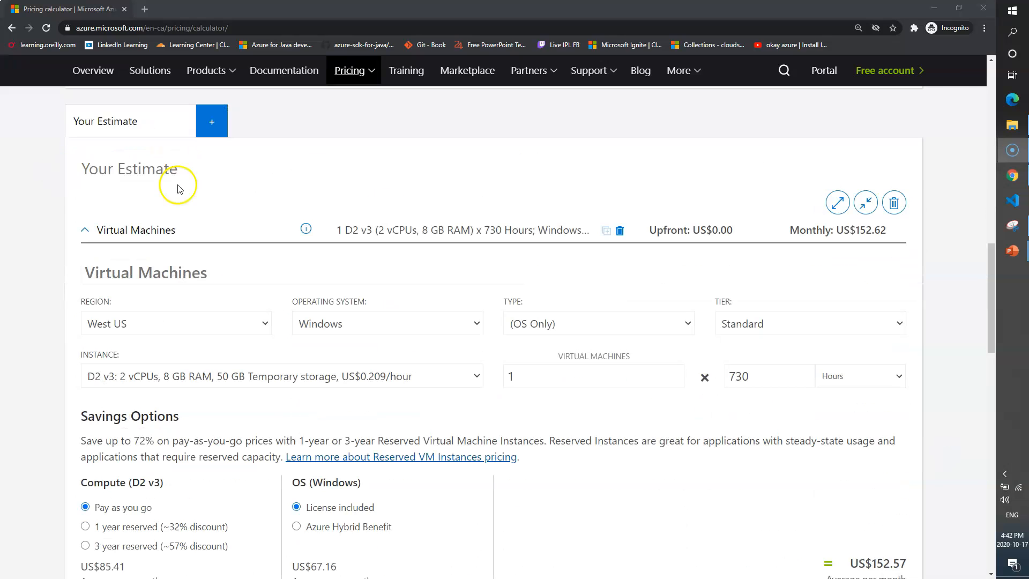
# Set the virtual machine's region to East US.
pyautogui.scroll(-1, 177, 300)
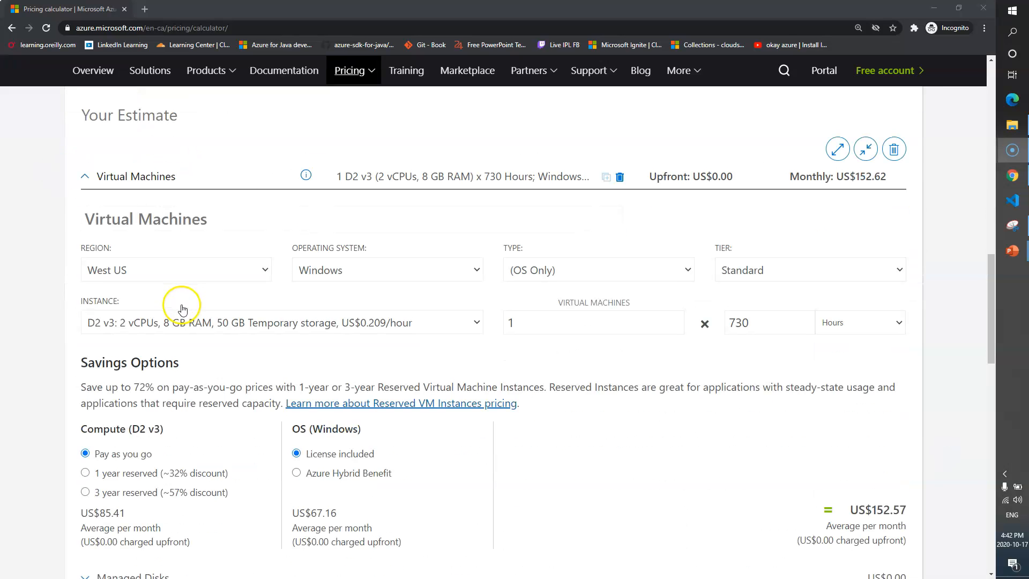
pyautogui.click(192, 273)
pyautogui.scroll(8, 166, 337)
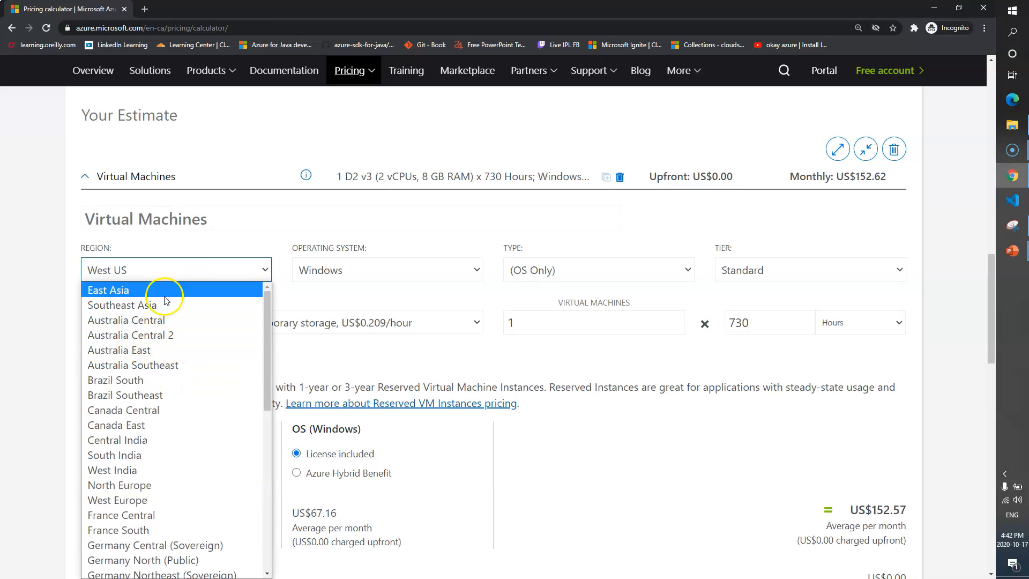
pyautogui.scroll(-6, 161, 349)
pyautogui.scroll(-3, 152, 439)
pyautogui.click(136, 431)
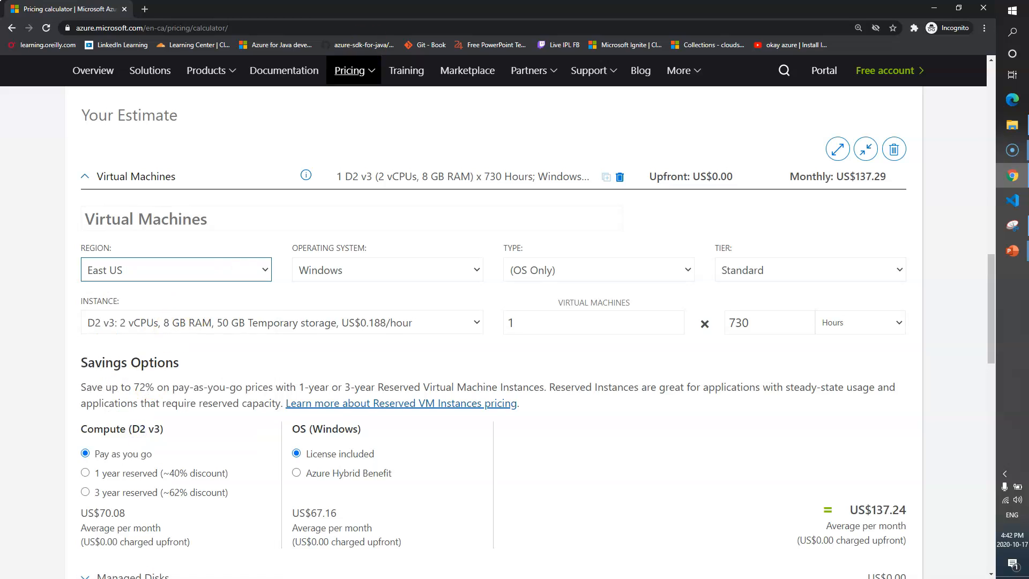
# Choose Windows as the virtual machine's operating system and (OS Only) as its type.
pyautogui.click(395, 270)
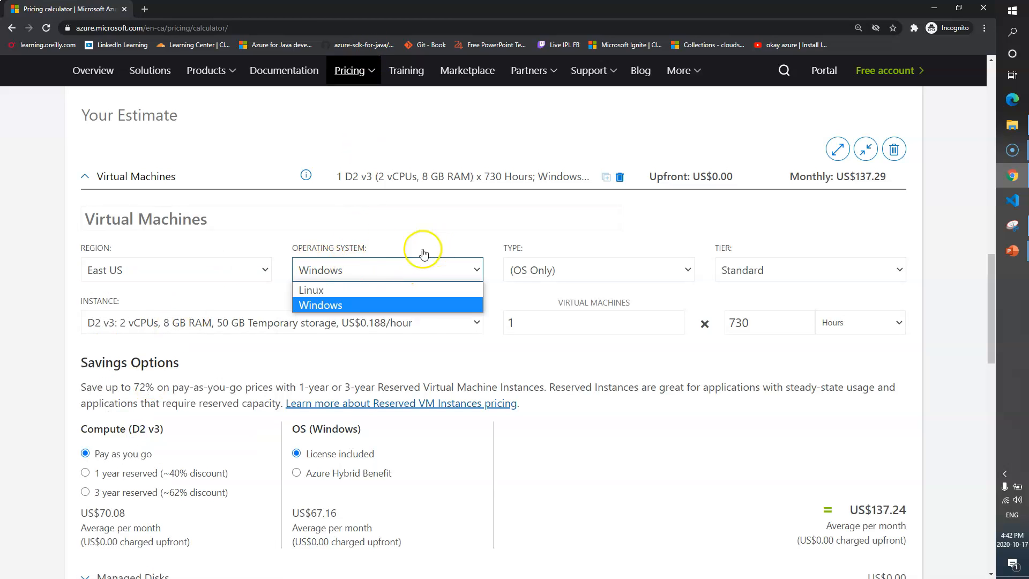
pyautogui.click(353, 303)
pyautogui.click(598, 266)
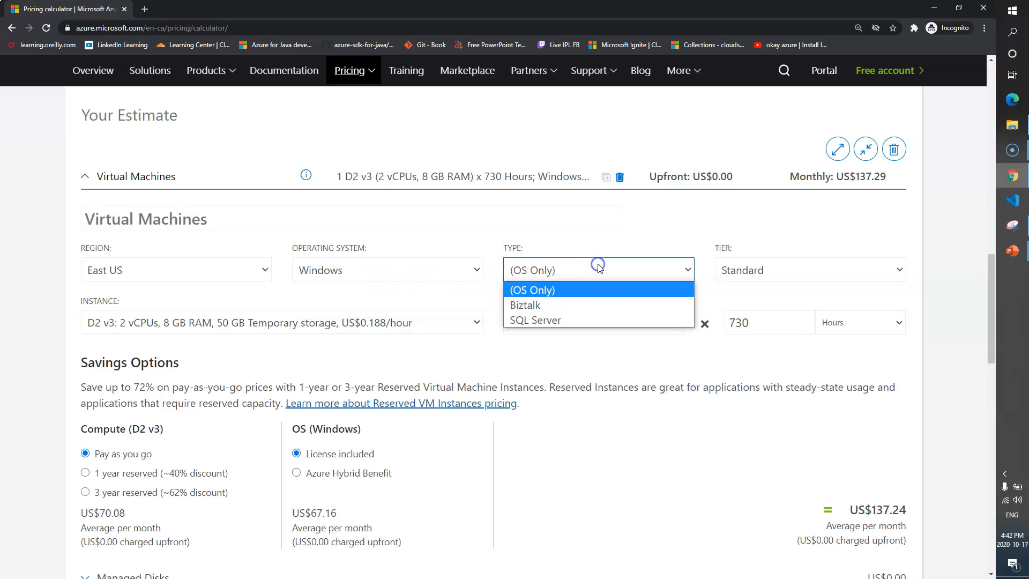
pyautogui.click(568, 294)
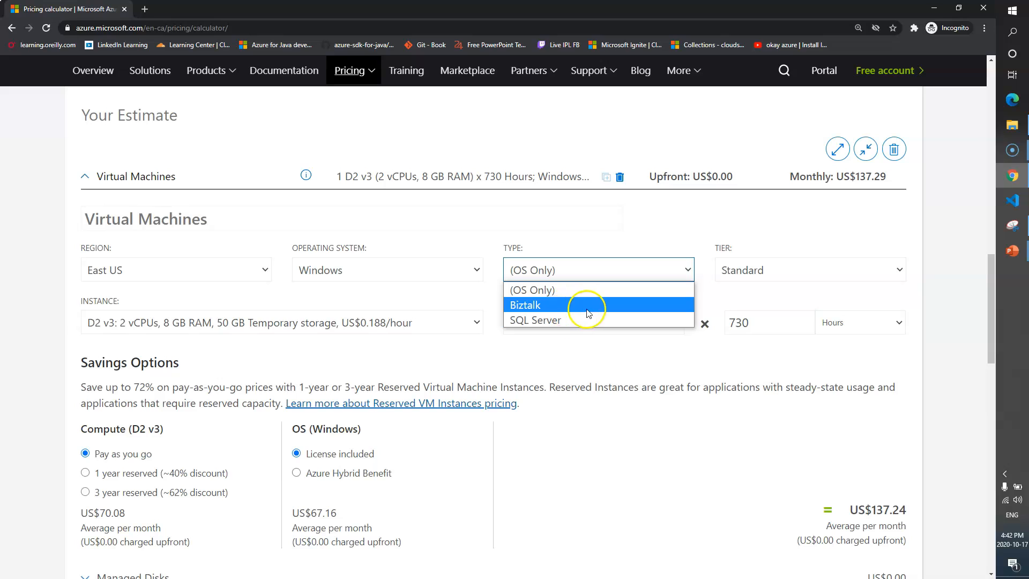
pyautogui.click(572, 294)
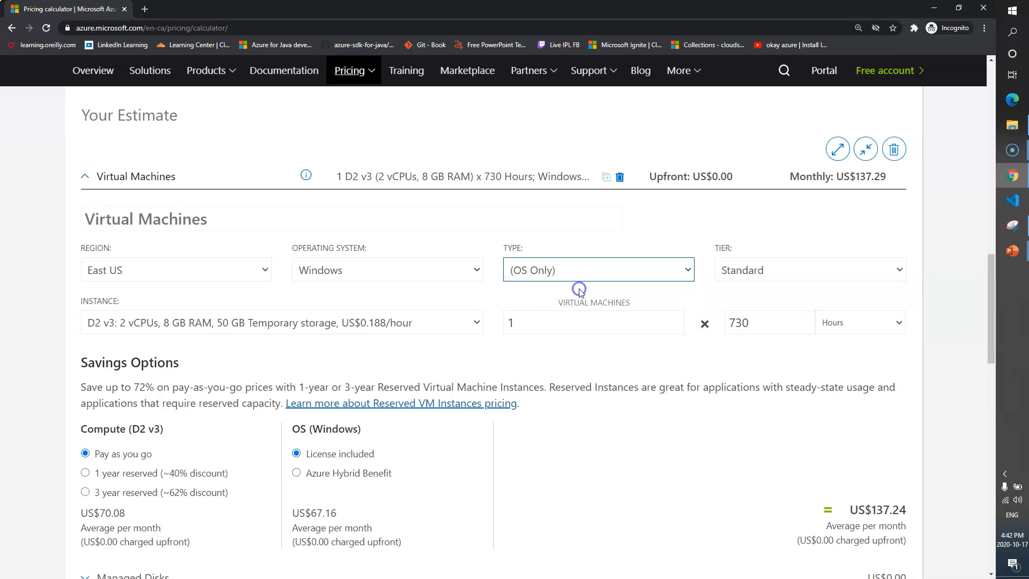
# Select the Standard tier and the D3 instance with 4 cores, 14 GB RAM and 200 GB temporary storage.
pyautogui.click(757, 271)
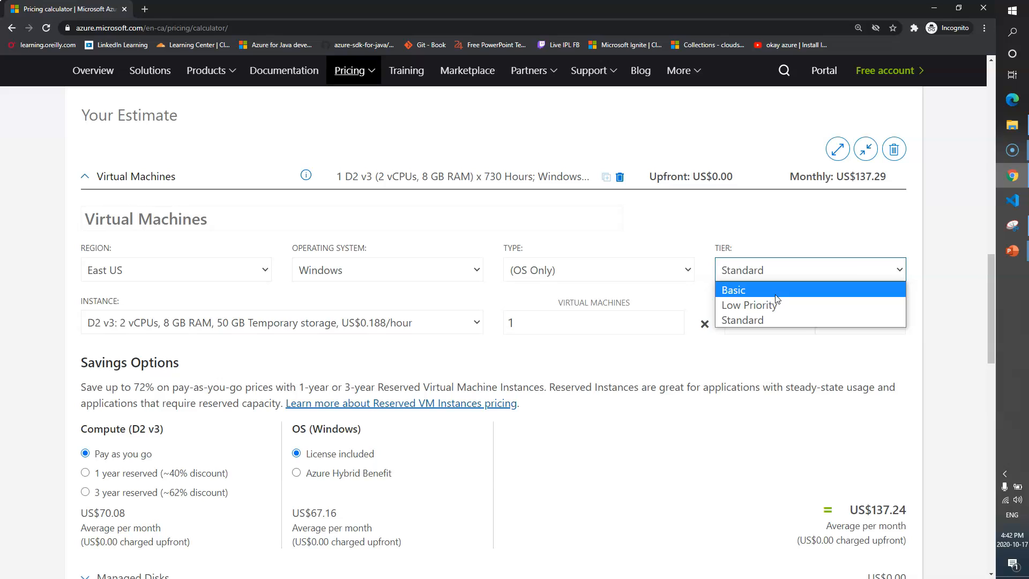
pyautogui.click(770, 322)
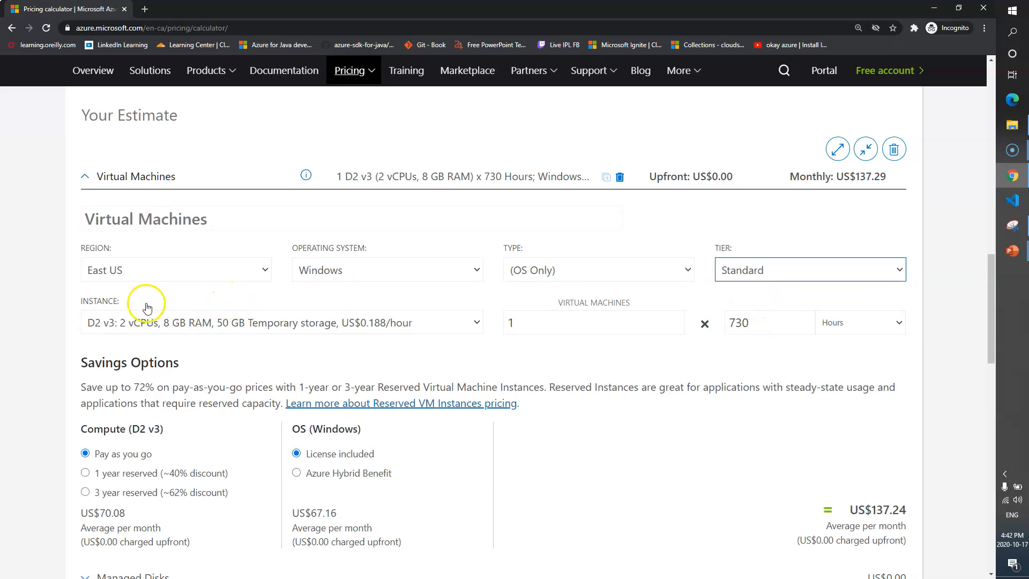
pyautogui.click(241, 322)
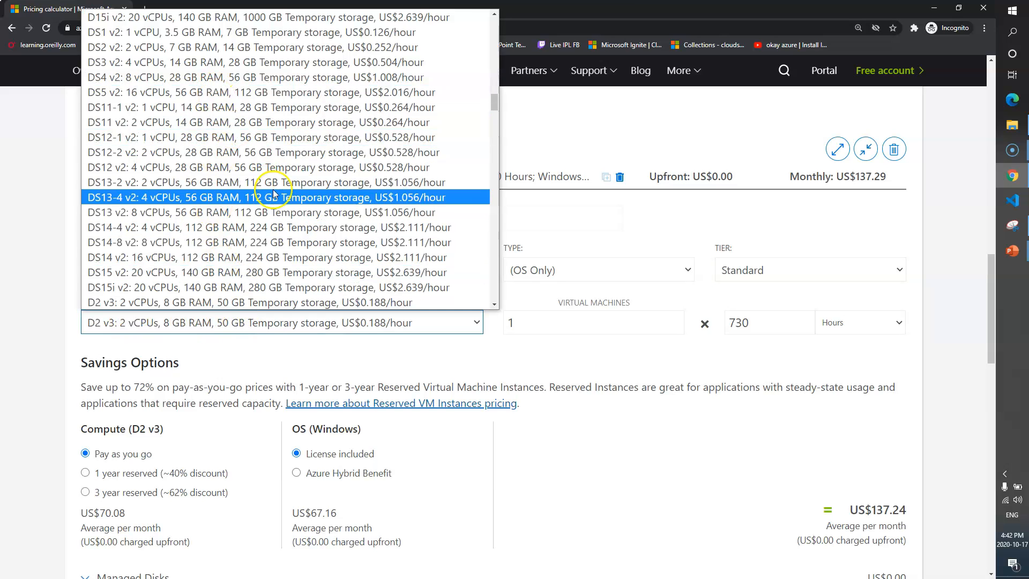
pyautogui.scroll(20, 274, 193)
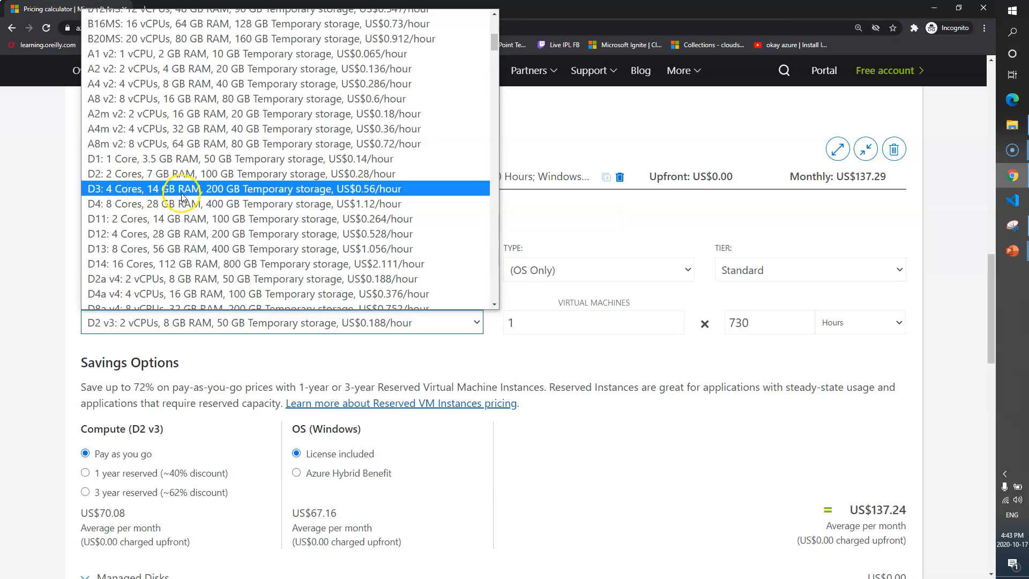
pyautogui.click(224, 188)
# Examine the number of virtual machines, the savings options, and the managed disk quantity and monthly price.
pyautogui.click(557, 323)
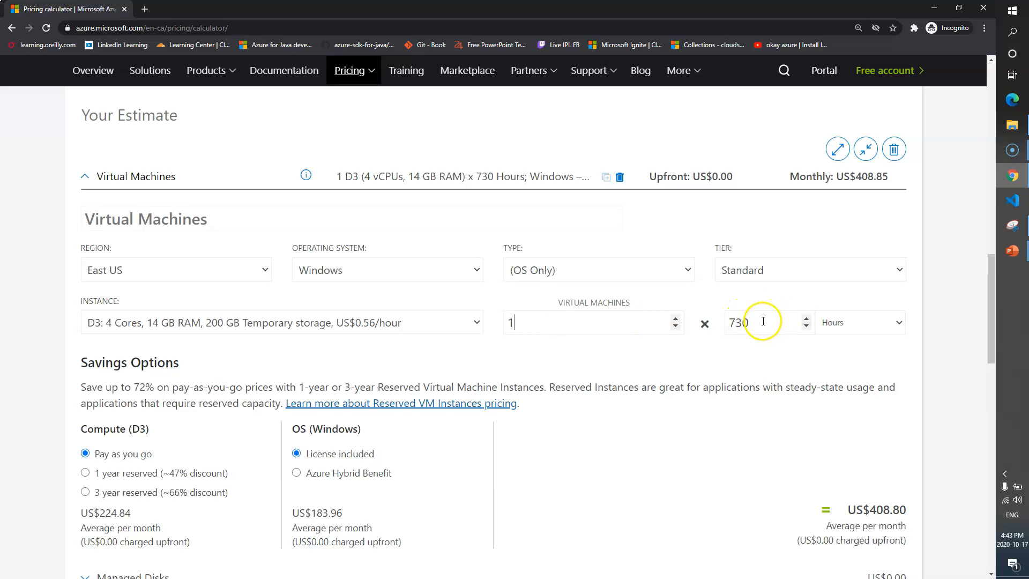
pyautogui.click(701, 466)
pyautogui.scroll(-5, 808, 308)
pyautogui.scroll(3, 750, 303)
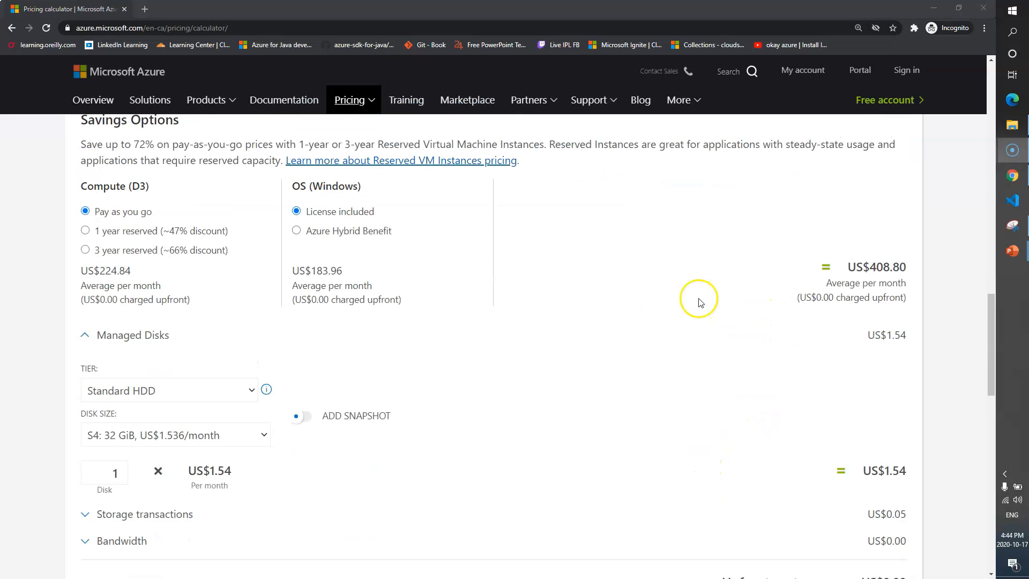
pyautogui.scroll(-3, 92, 325)
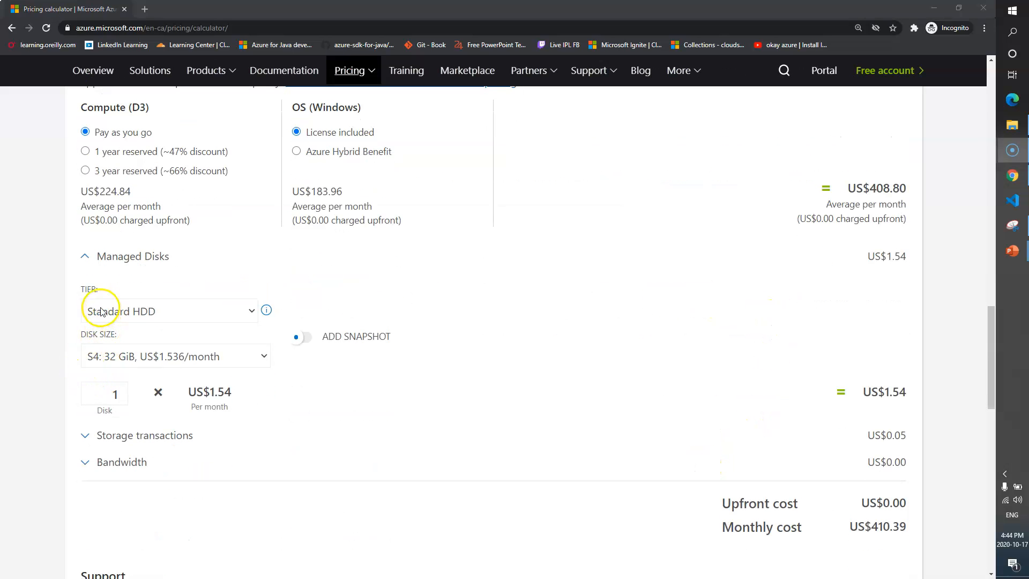
pyautogui.doubleClick(109, 401)
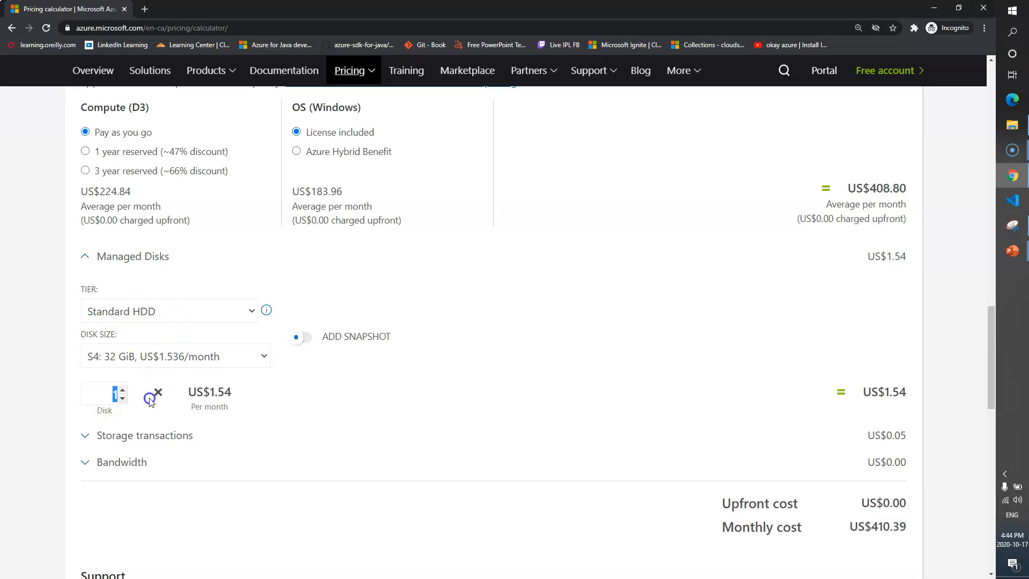
pyautogui.moveTo(251, 392); pyautogui.dragTo(211, 387)
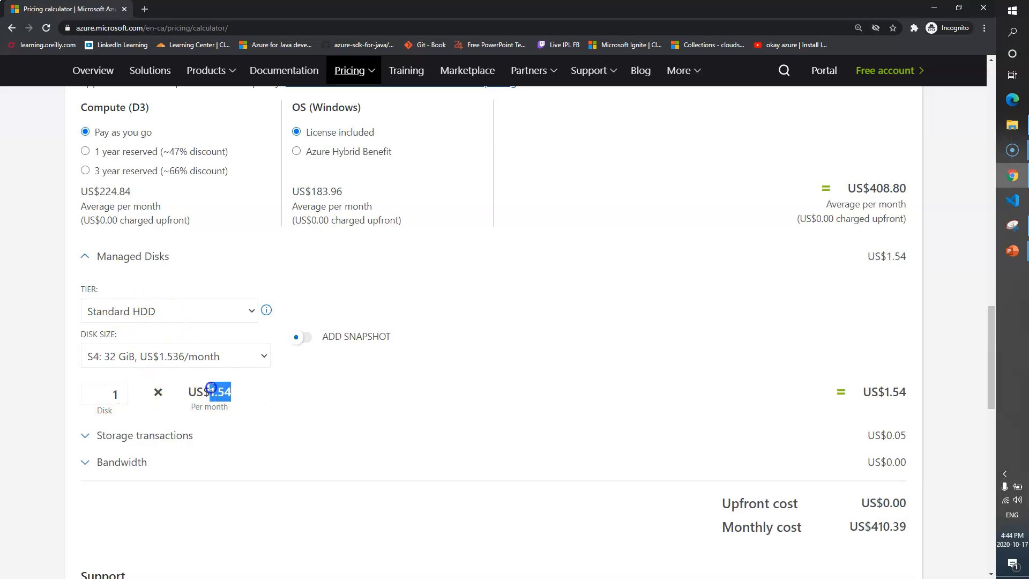
pyautogui.click(263, 391)
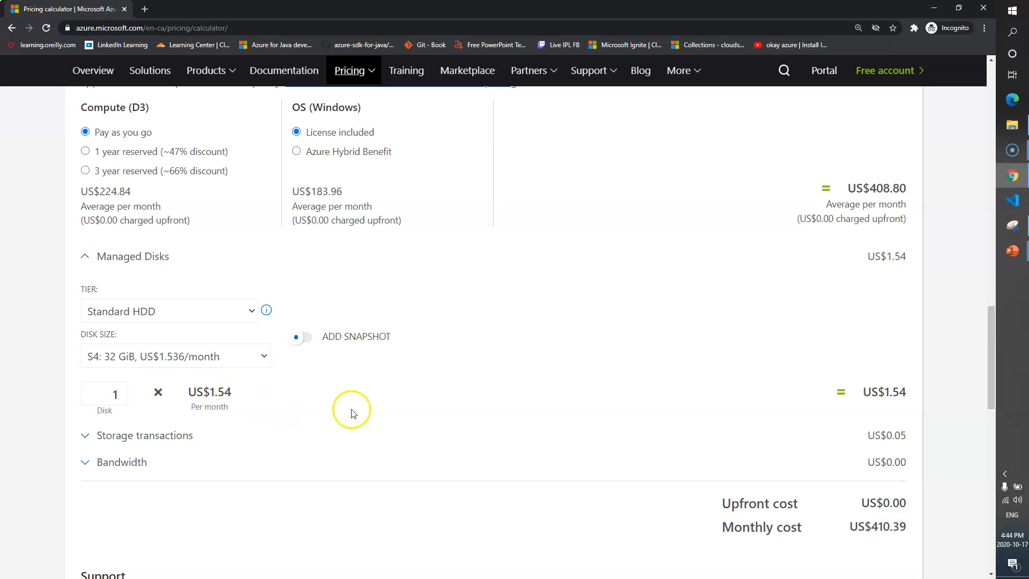
# Expand the storage transactions and review their units, their price per unit and the estimated monthly cost.
pyautogui.scroll(-1, 342, 408)
pyautogui.click(143, 381)
pyautogui.scroll(-2, 202, 386)
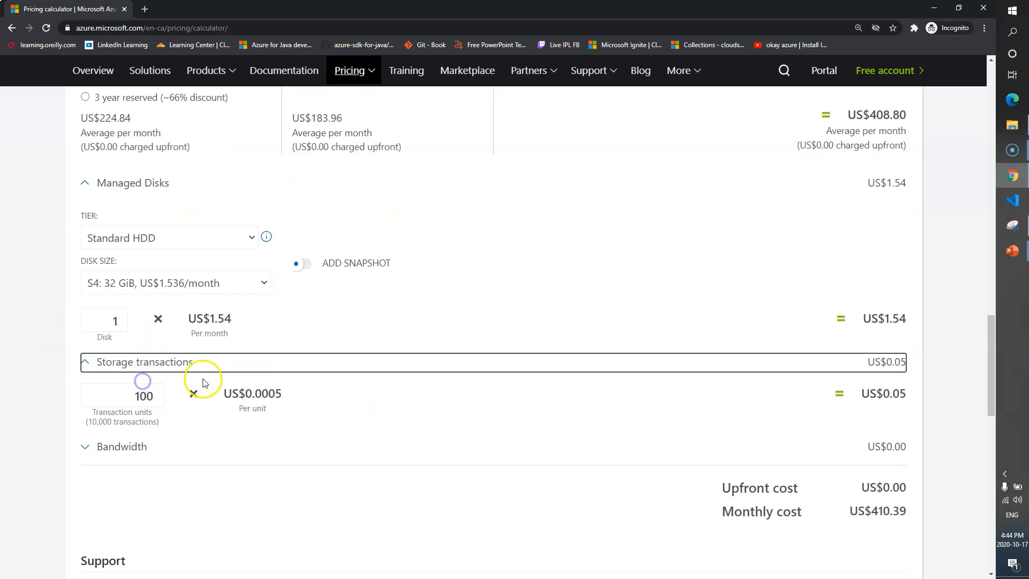
pyautogui.moveTo(287, 311); pyautogui.dragTo(247, 306)
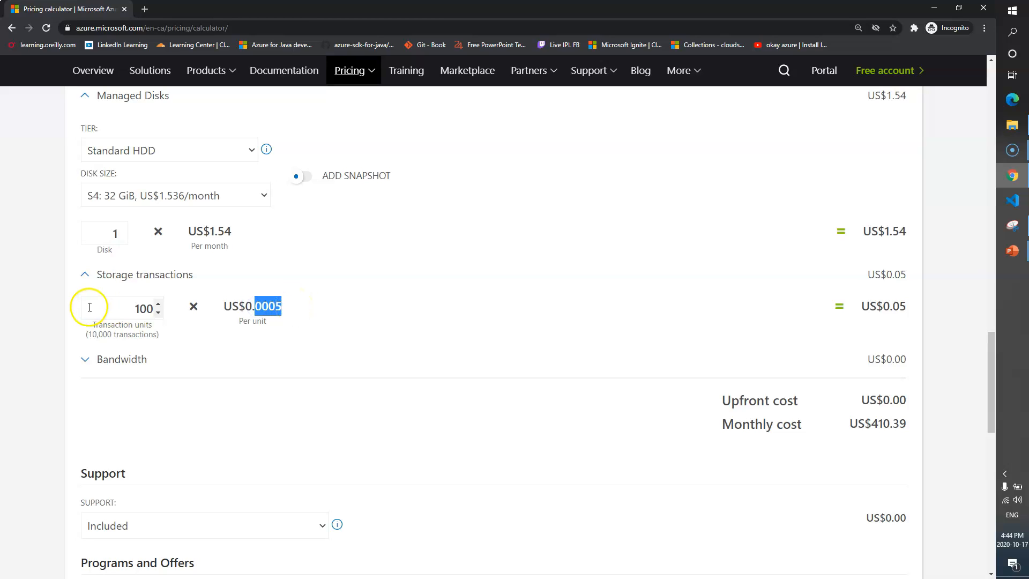
pyautogui.moveTo(89, 307); pyautogui.dragTo(166, 309)
pyautogui.click(328, 310)
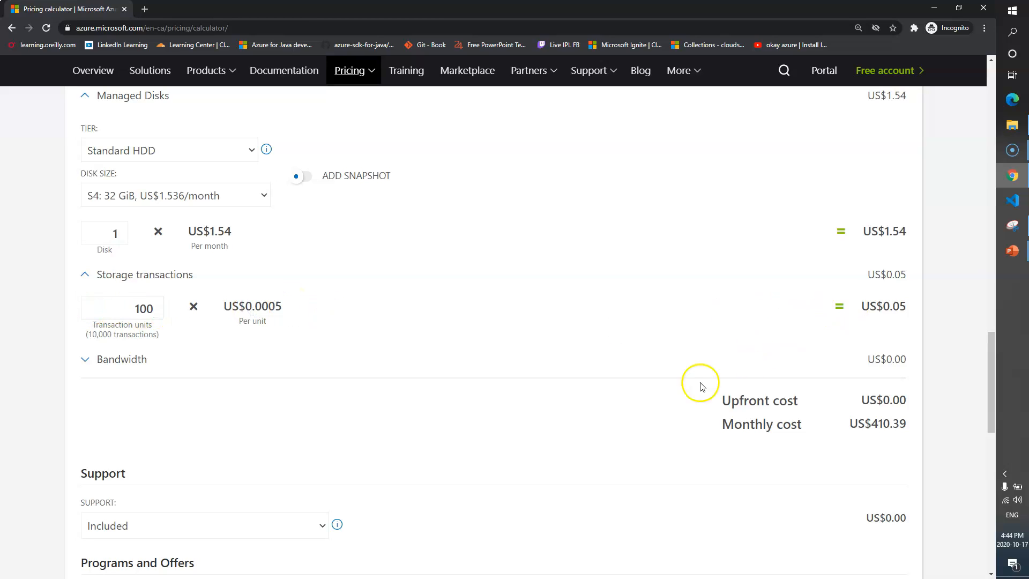
pyautogui.scroll(-10, 595, 385)
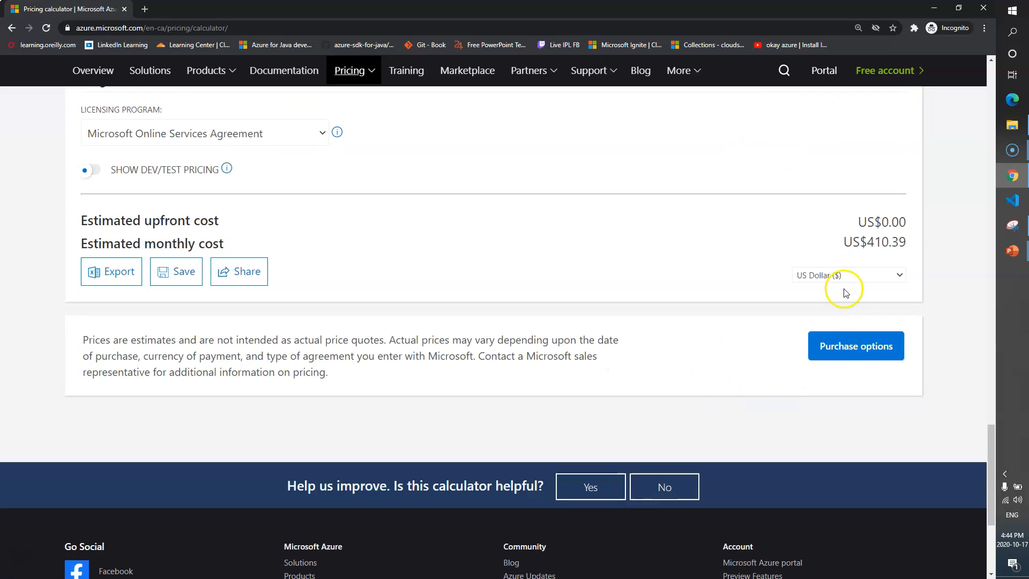
pyautogui.scroll(2, 845, 295)
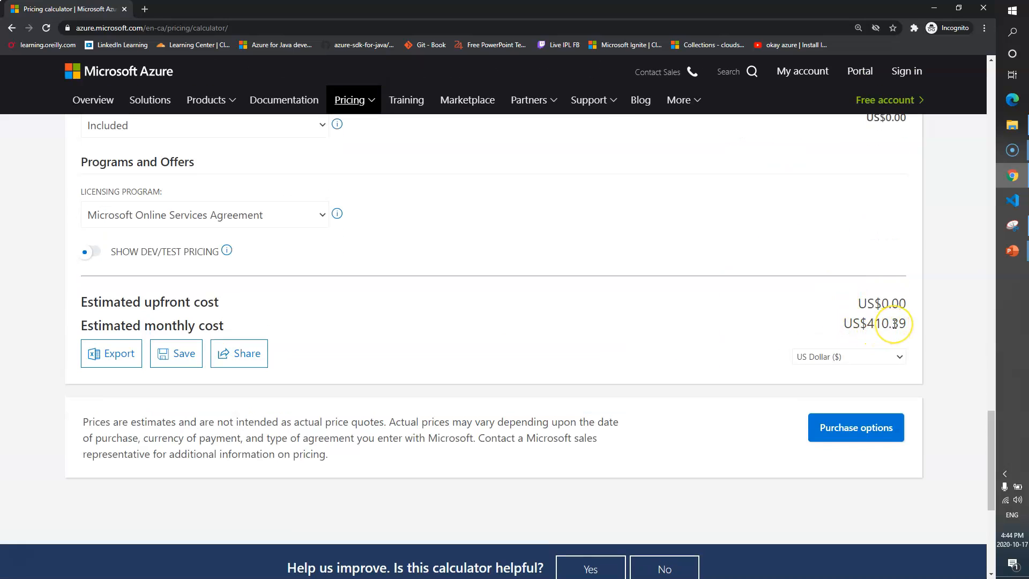
# Set the support plan to Developer and check its price.
pyautogui.scroll(5, 432, 310)
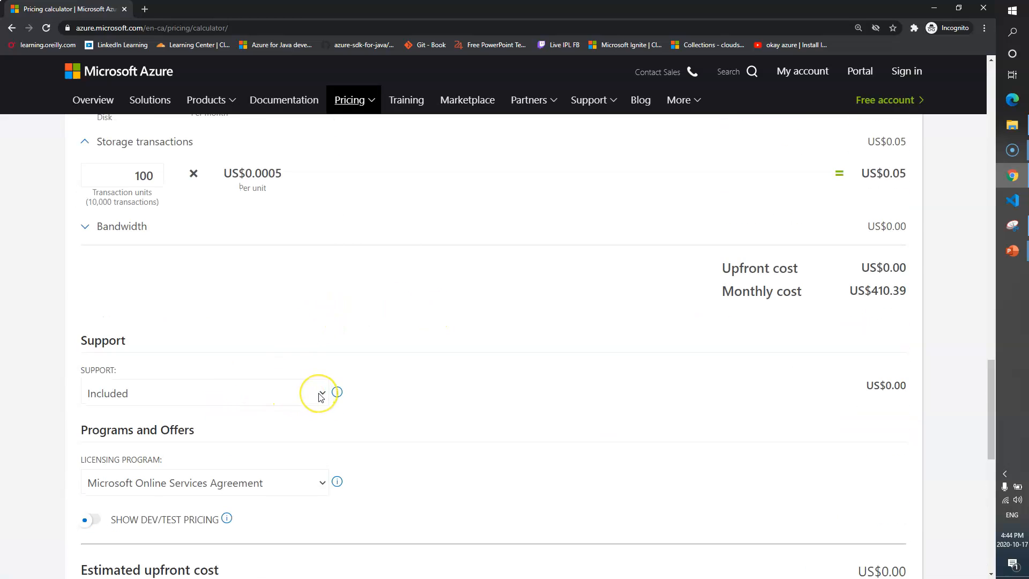
pyautogui.click(321, 396)
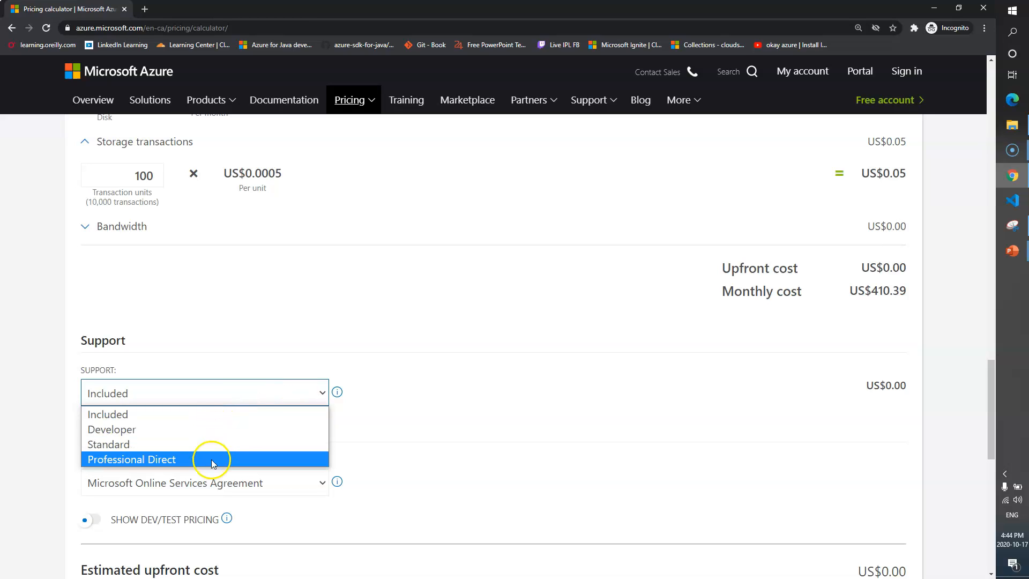
pyautogui.click(134, 448)
pyautogui.click(169, 390)
pyautogui.click(191, 427)
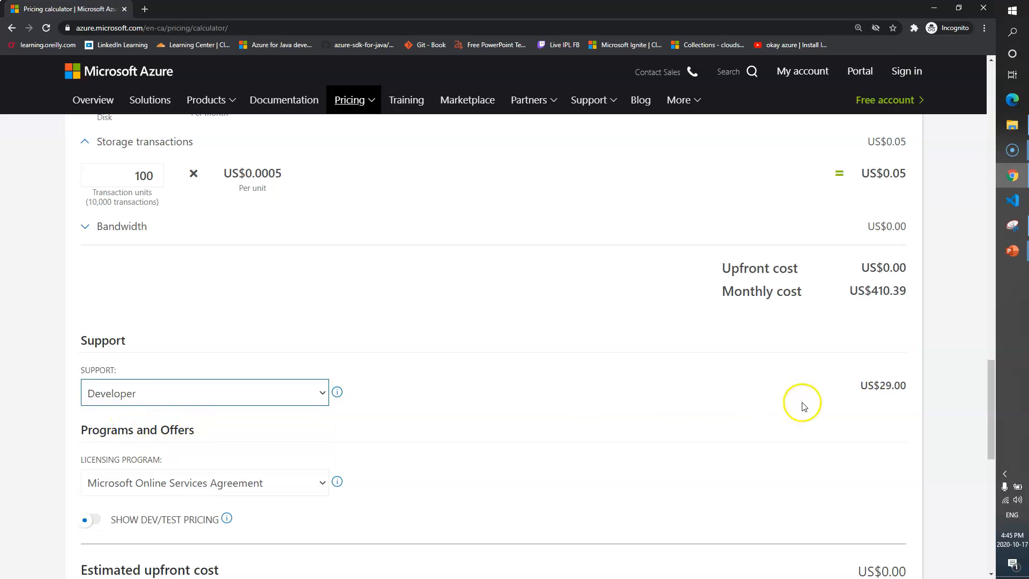
pyautogui.moveTo(858, 387); pyautogui.dragTo(891, 385)
pyautogui.click(529, 386)
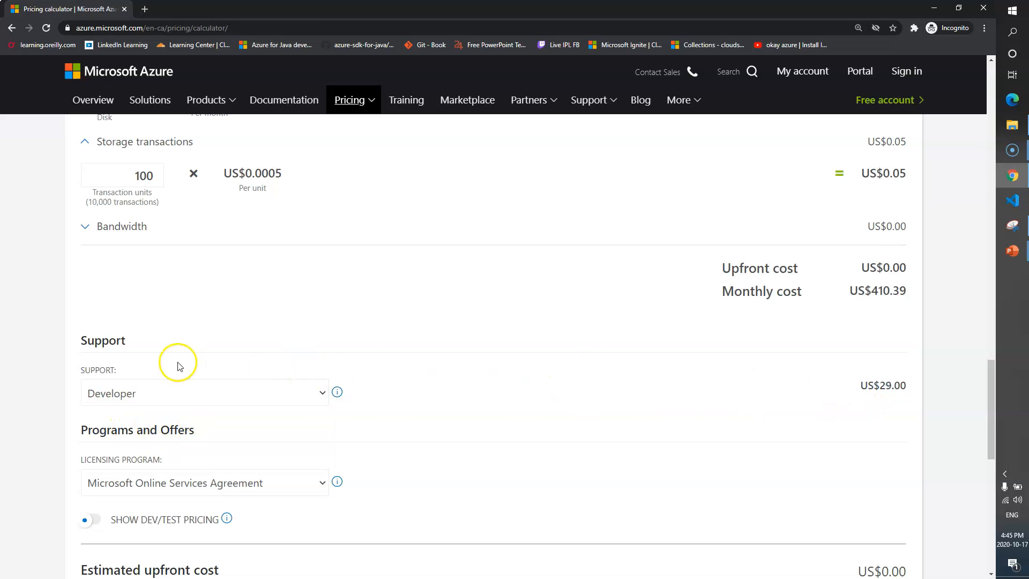
# Set the support plan to Standard and check its price.
pyautogui.click(142, 397)
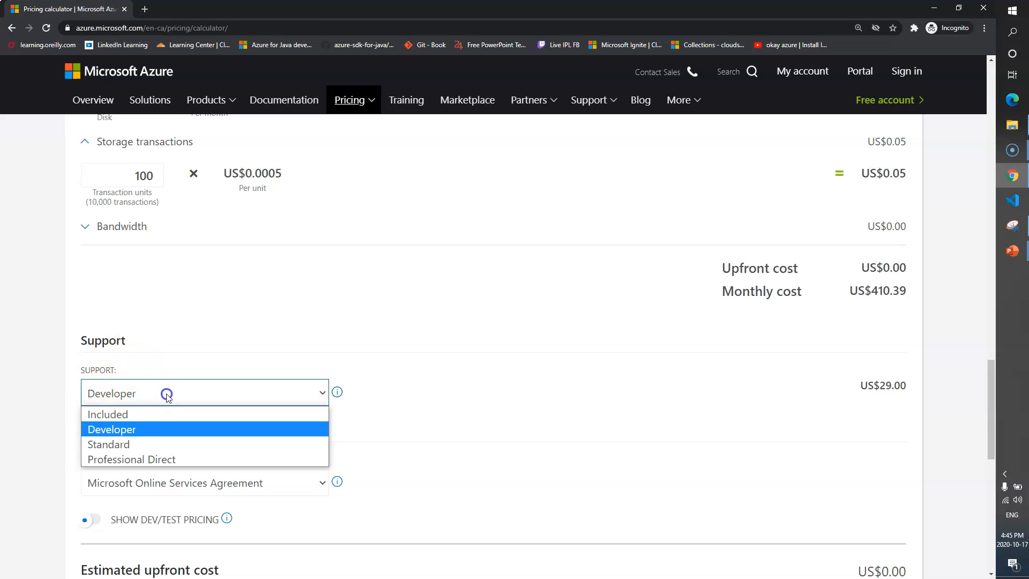
pyautogui.click(139, 444)
pyautogui.click(553, 396)
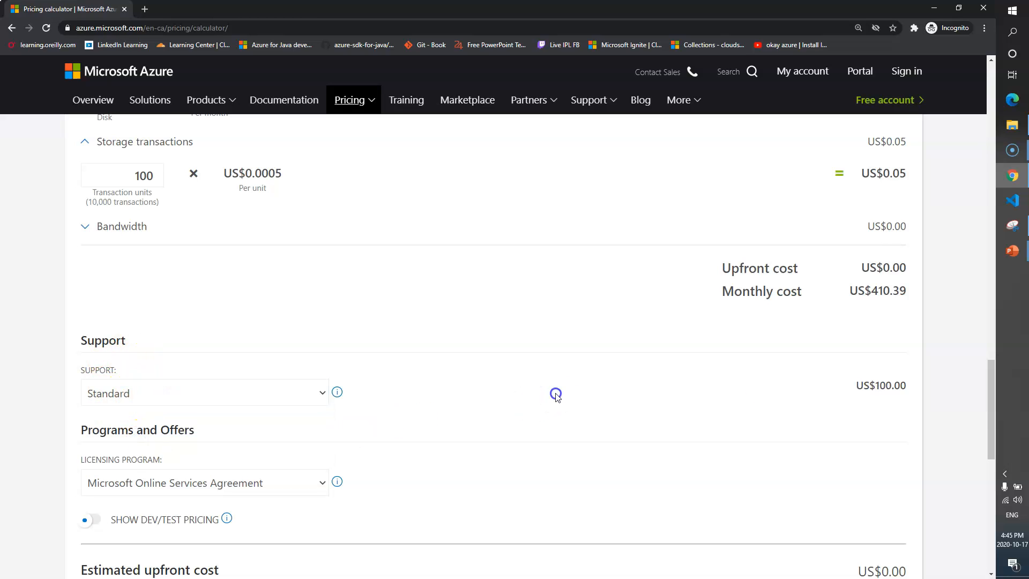
pyautogui.moveTo(852, 388); pyautogui.dragTo(903, 385)
pyautogui.click(643, 389)
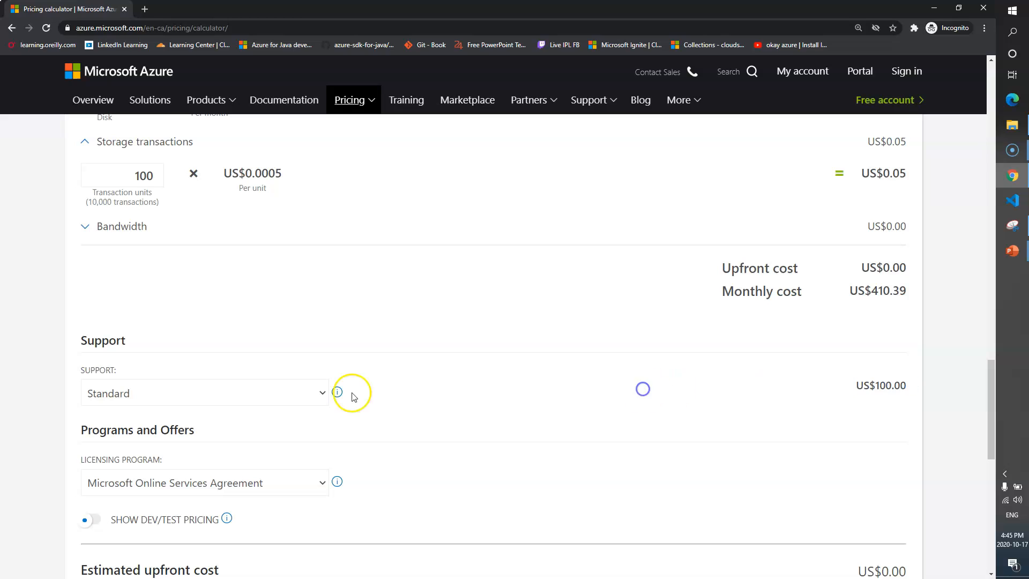
# Set the support plan to Professional Direct and check its price.
pyautogui.click(208, 395)
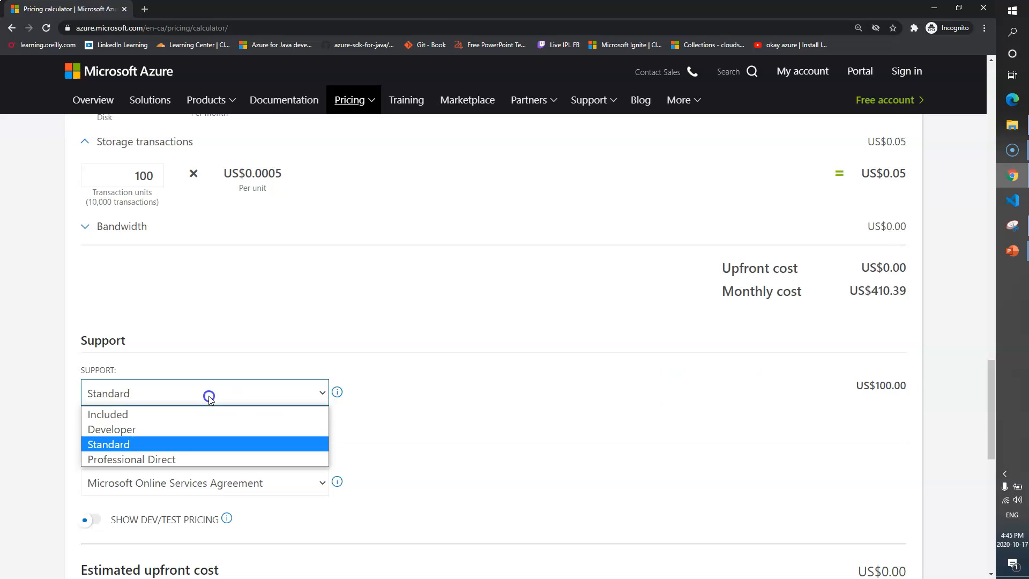
pyautogui.click(166, 459)
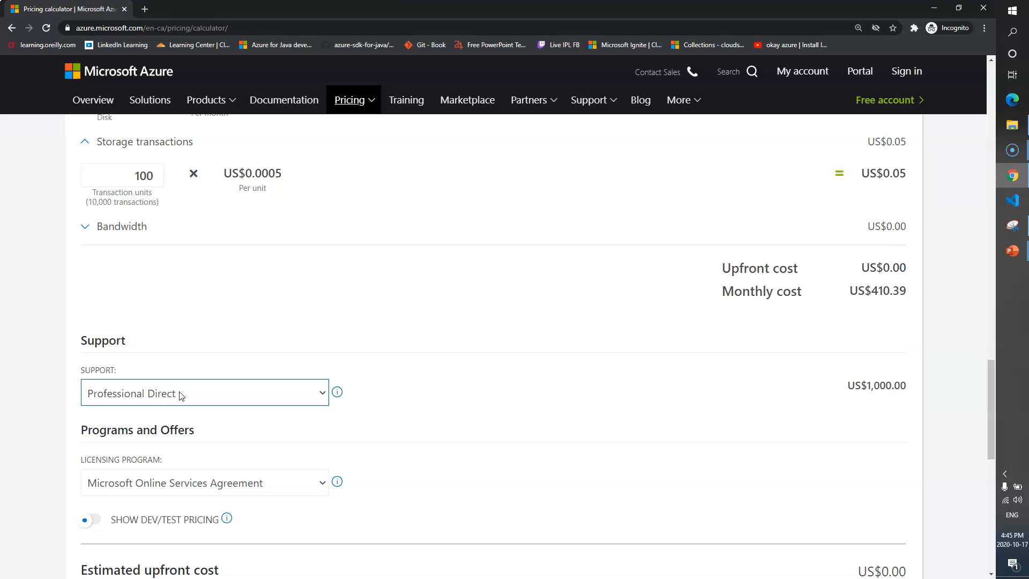
pyautogui.moveTo(846, 386); pyautogui.dragTo(899, 387)
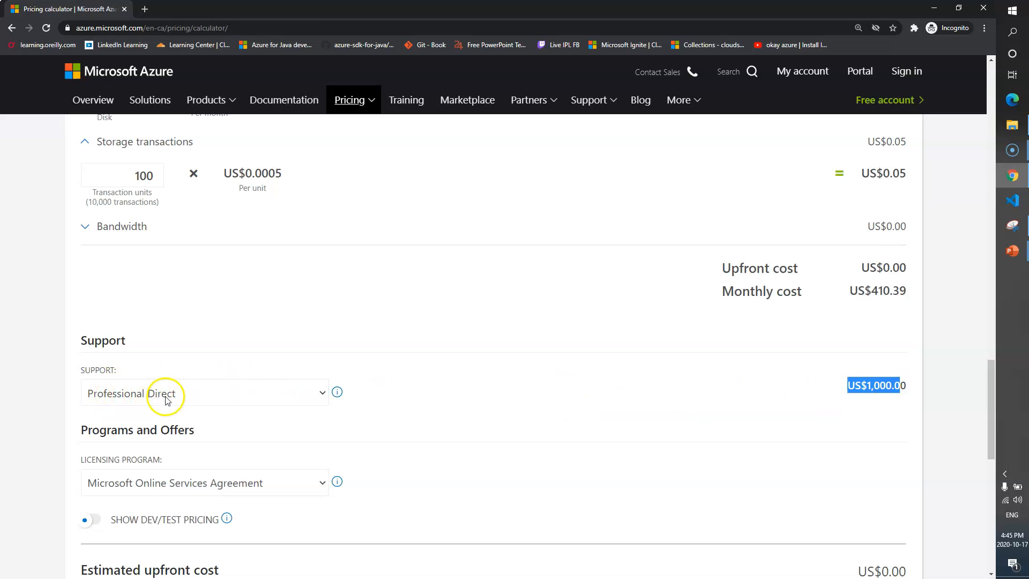
# Return the support plan to Standard and check its price again.
pyautogui.click(190, 395)
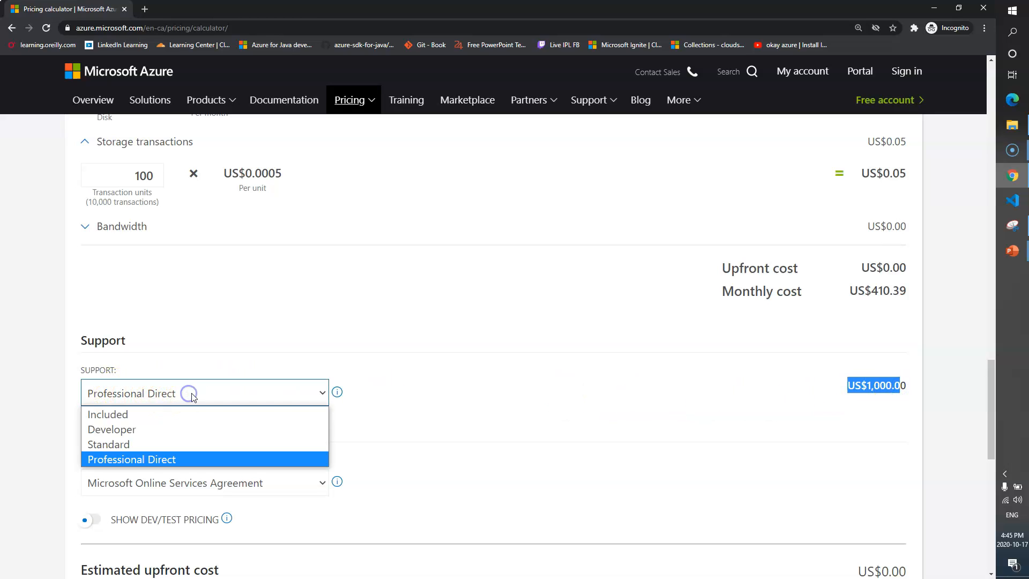
pyautogui.click(156, 444)
pyautogui.moveTo(831, 388); pyautogui.dragTo(907, 386)
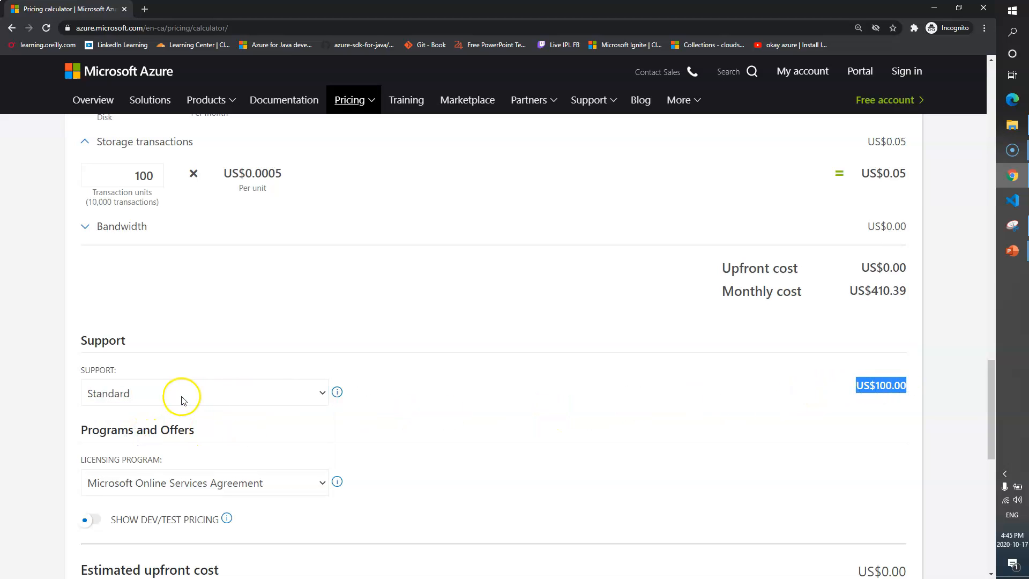
# Review the licensing program choices under Programs and Offers and check the estimated monthly cost.
pyautogui.scroll(-2, 161, 394)
pyautogui.moveTo(206, 352); pyautogui.dragTo(85, 349)
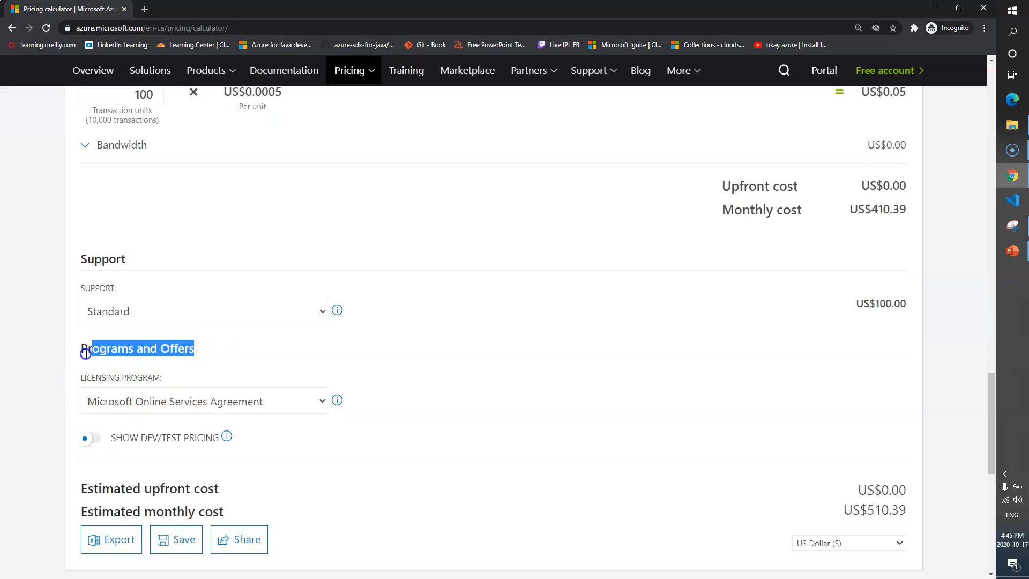
pyautogui.click(216, 351)
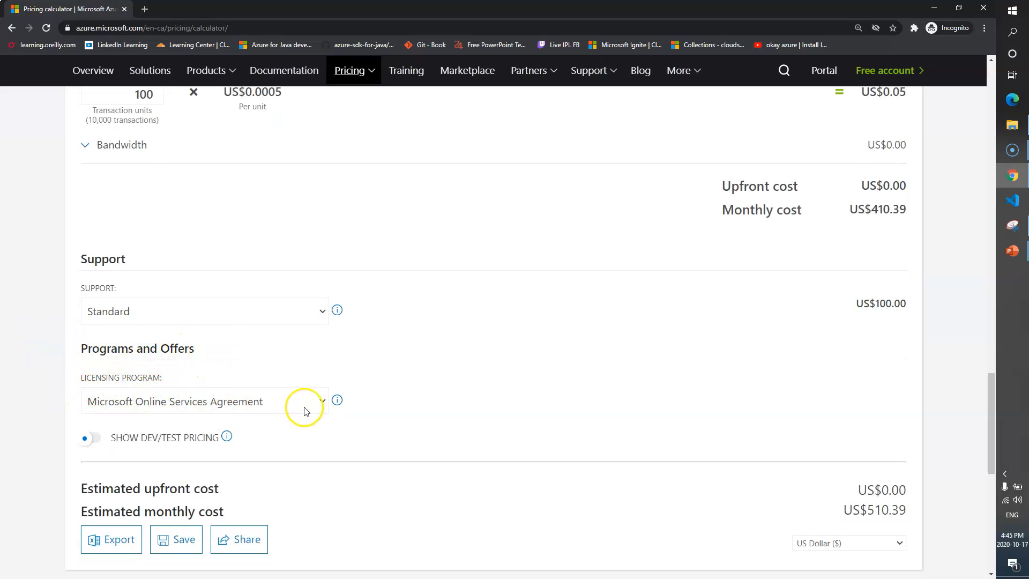
pyautogui.click(321, 402)
pyautogui.click(320, 401)
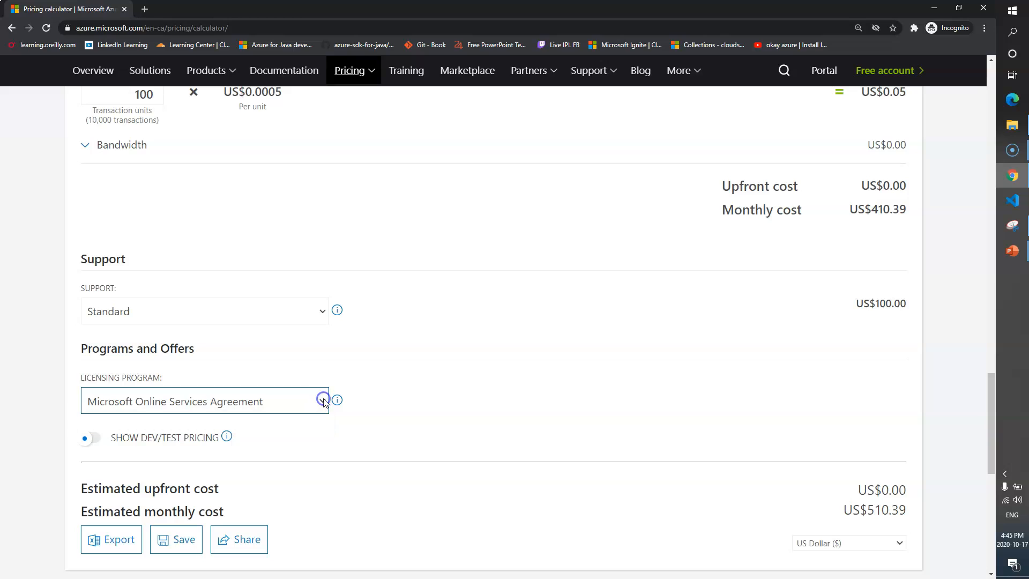
pyautogui.click(401, 368)
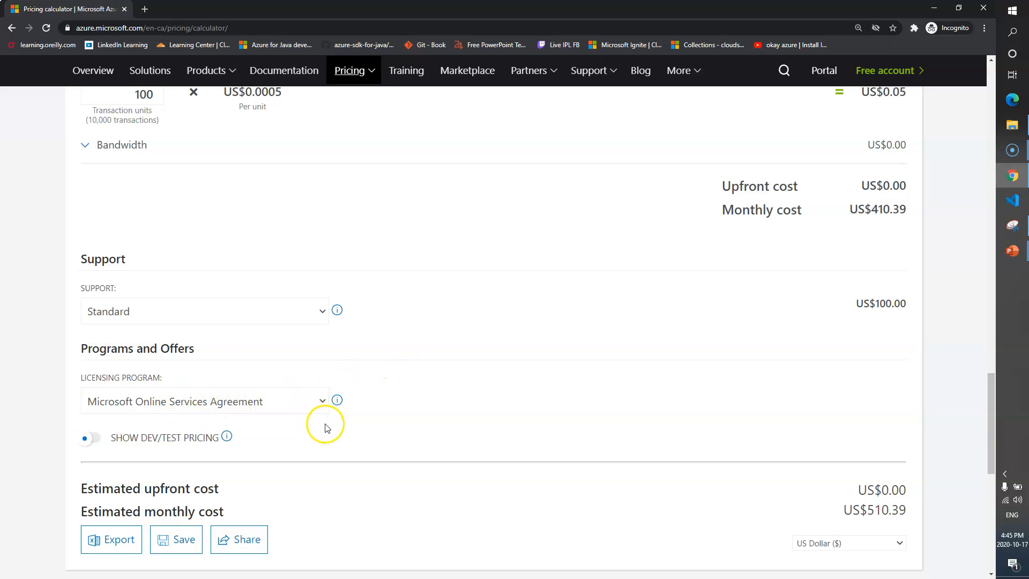
pyautogui.click(324, 403)
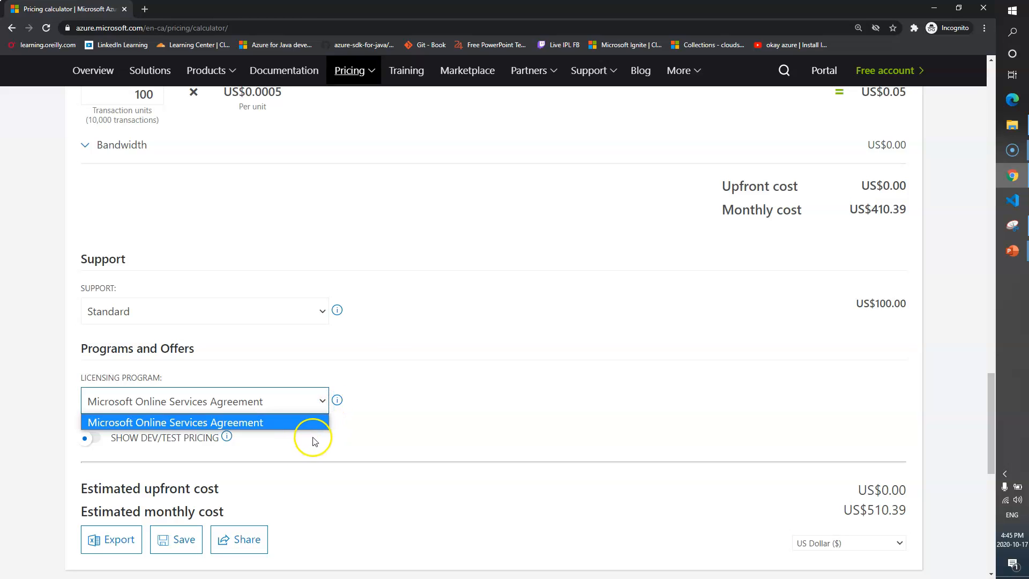
pyautogui.click(477, 416)
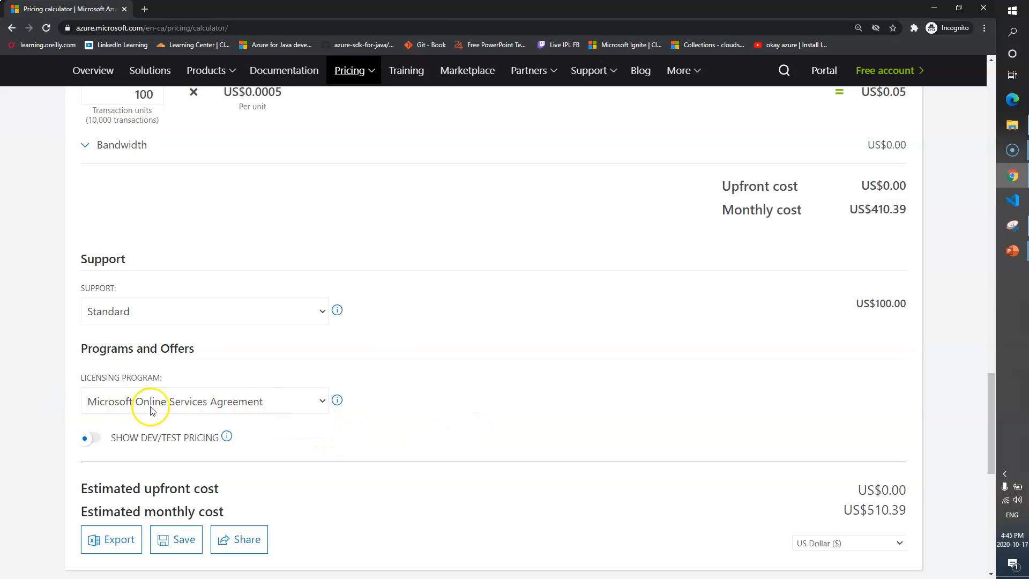
pyautogui.click(448, 404)
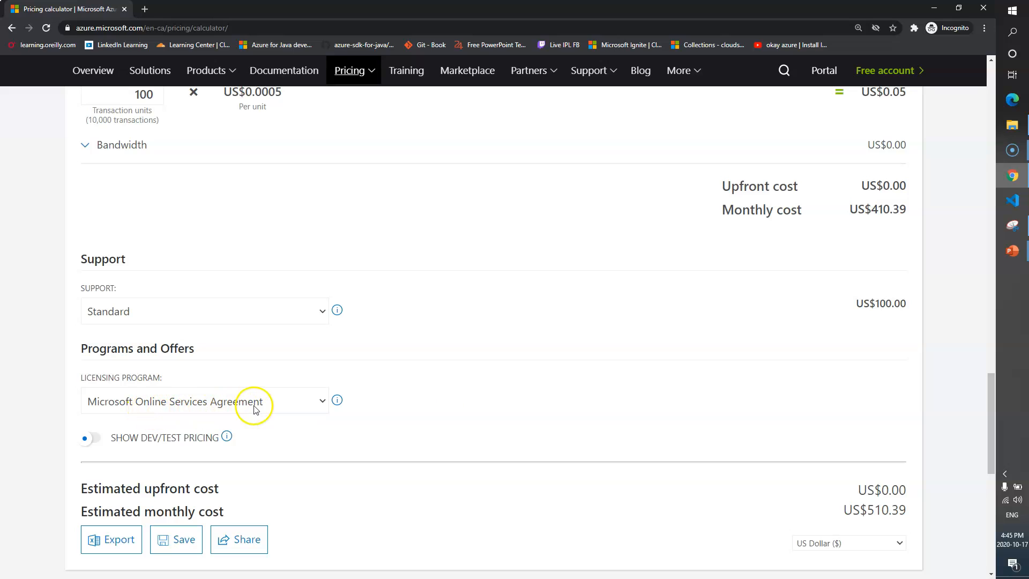
pyautogui.scroll(-2, 407, 395)
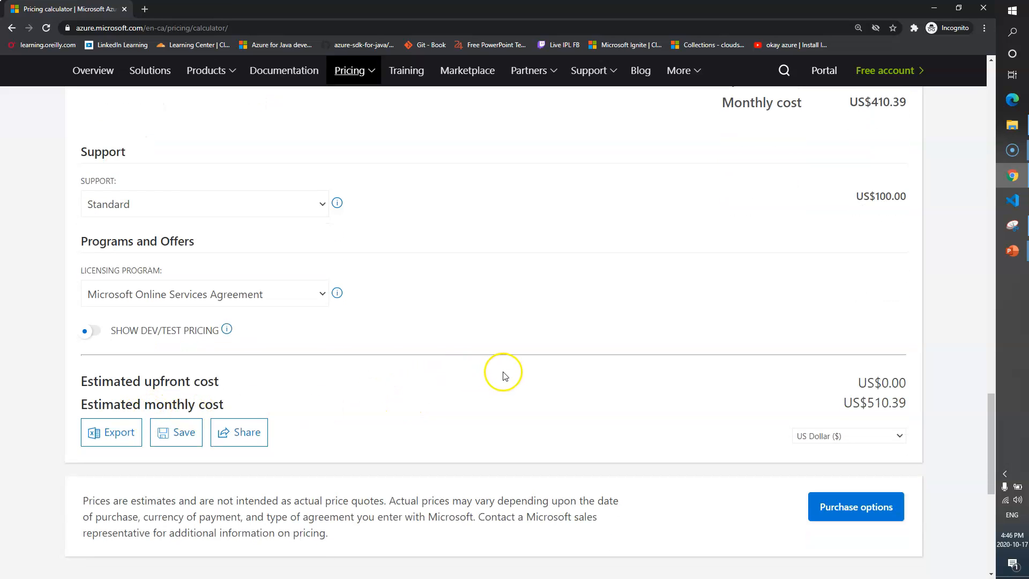
pyautogui.moveTo(843, 403); pyautogui.dragTo(905, 403)
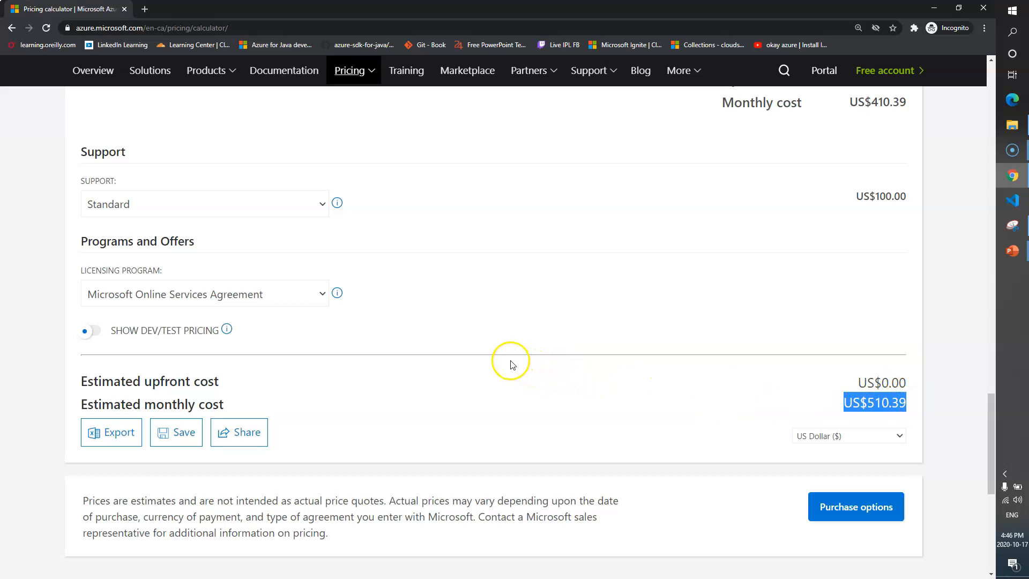
# Set the virtual machine's operating system to Linux and check the estimated monthly cost.
pyautogui.scroll(15, 480, 356)
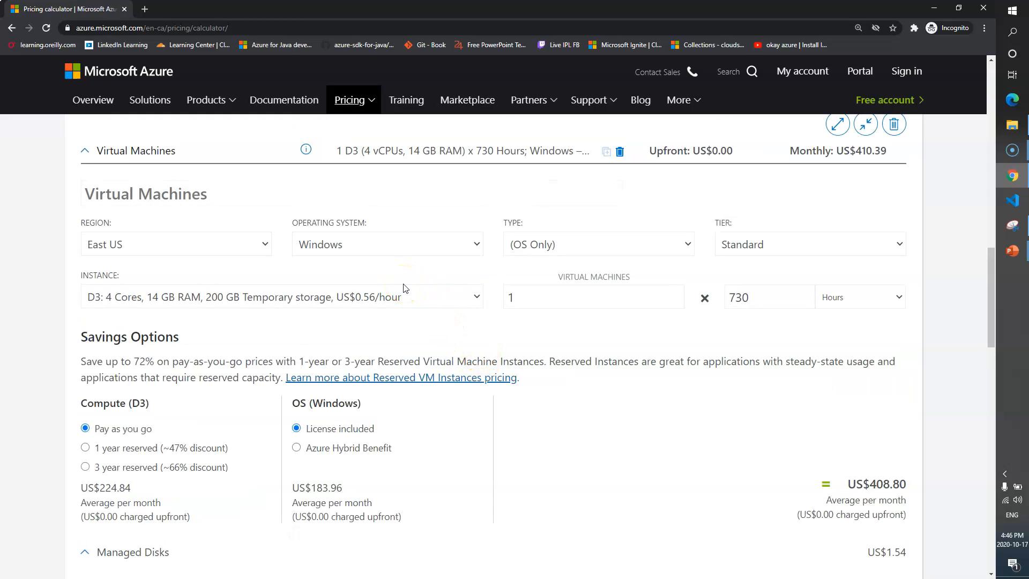
pyautogui.click(372, 247)
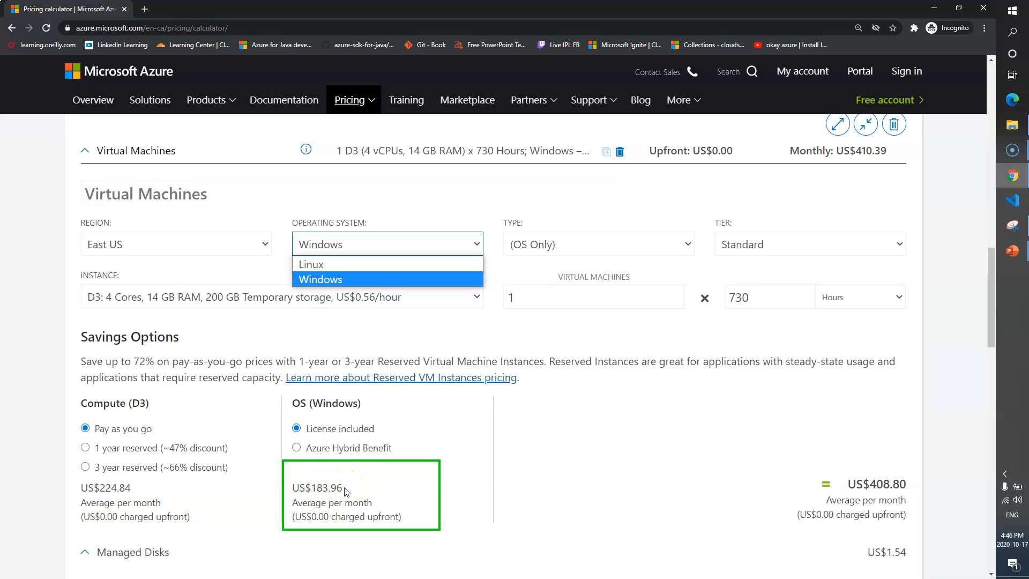
pyautogui.click(323, 265)
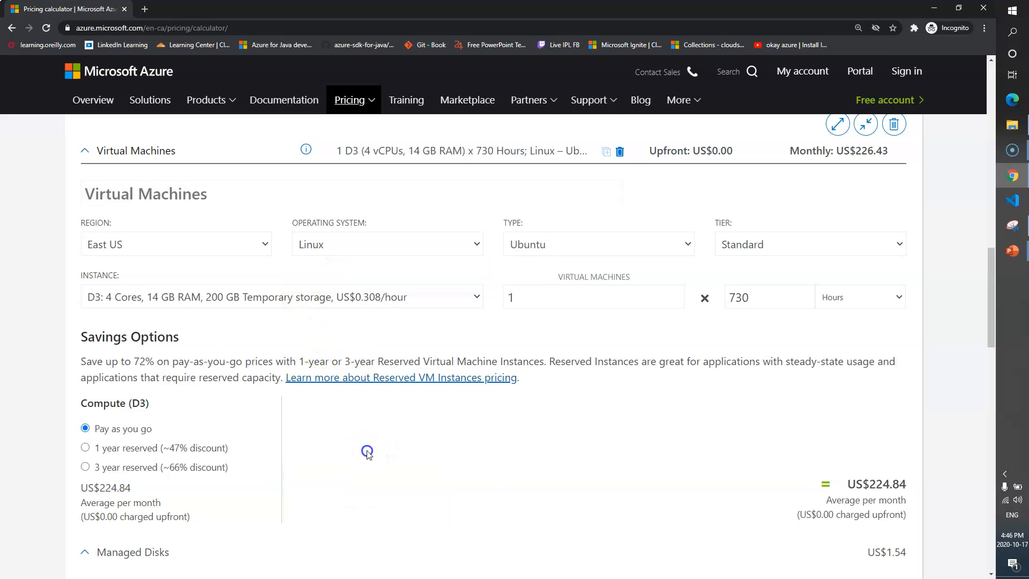
pyautogui.scroll(-14, 620, 443)
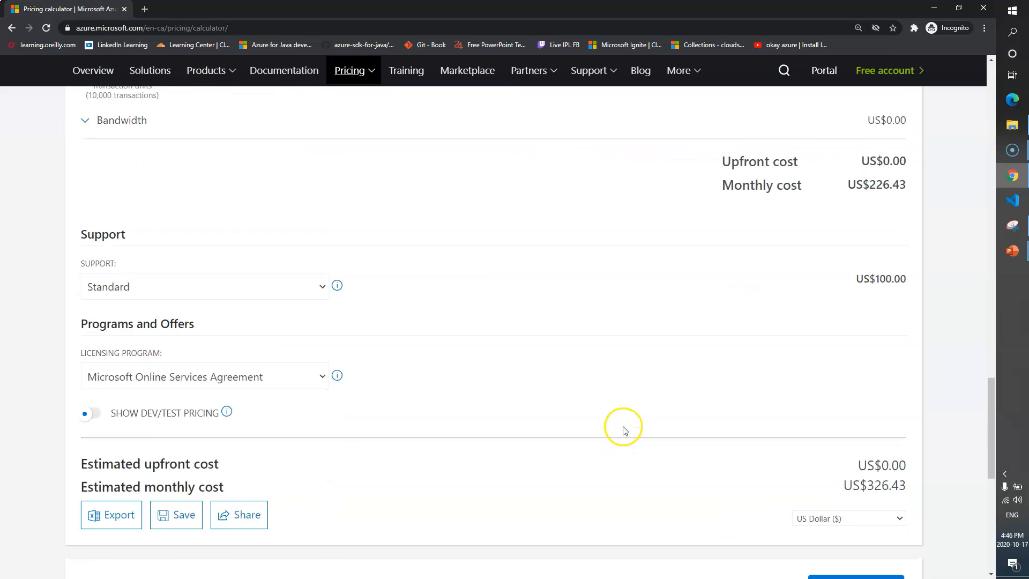
pyautogui.scroll(-4, 624, 430)
pyautogui.moveTo(844, 295); pyautogui.dragTo(890, 295)
# Set the virtual machine instance to D2 with 2 cores, 7 GB RAM and 100 GB temporary storage.
pyautogui.scroll(15, 528, 298)
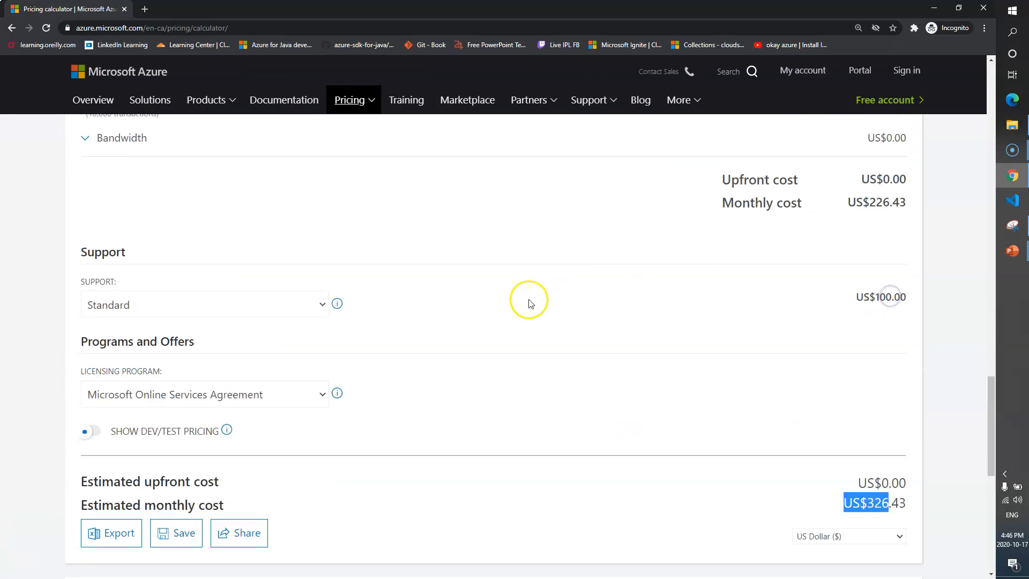
pyautogui.scroll(4, 463, 307)
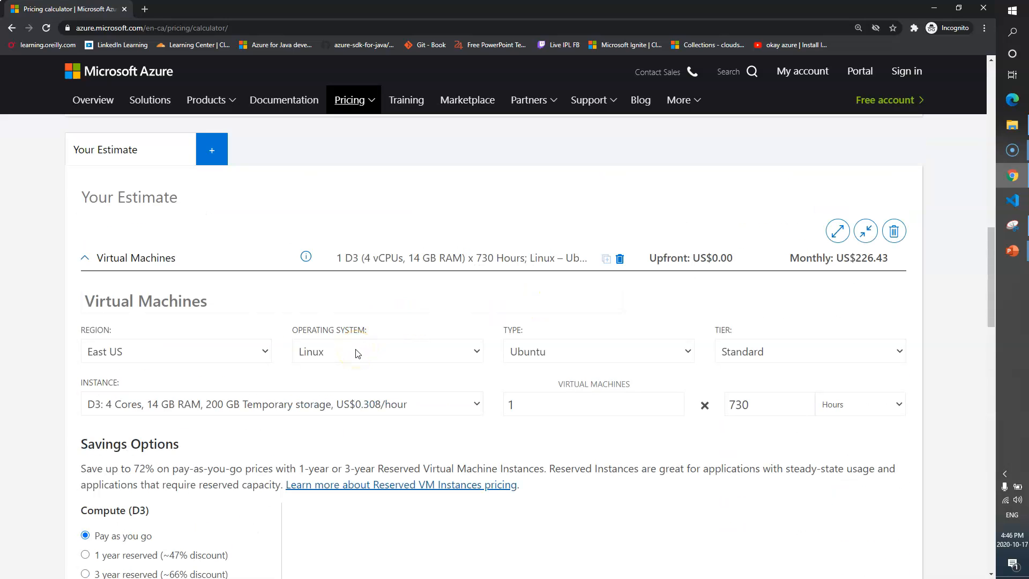
pyautogui.scroll(-2, 360, 407)
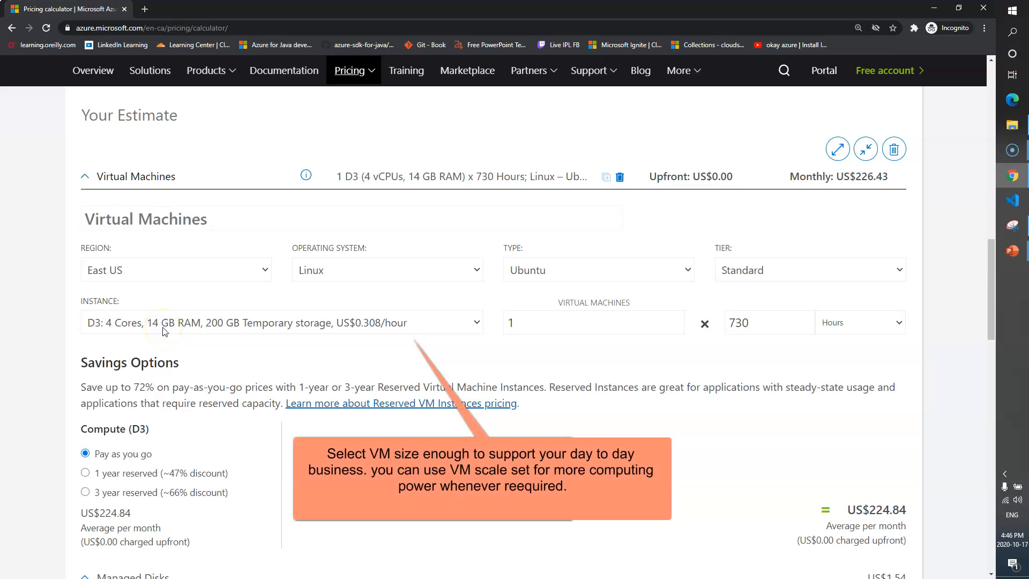
pyautogui.click(205, 327)
pyautogui.scroll(-2, 213, 305)
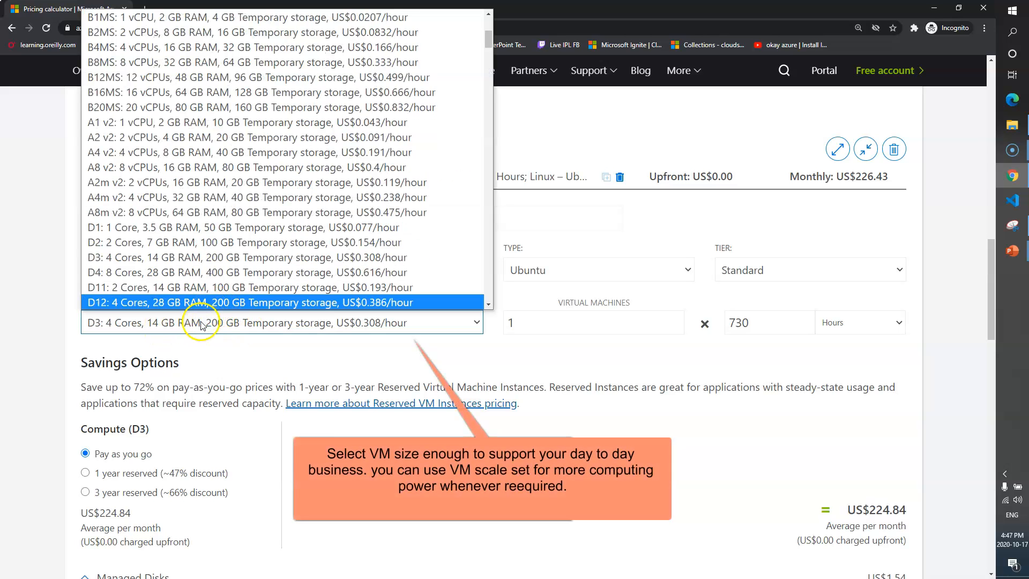
pyautogui.click(201, 325)
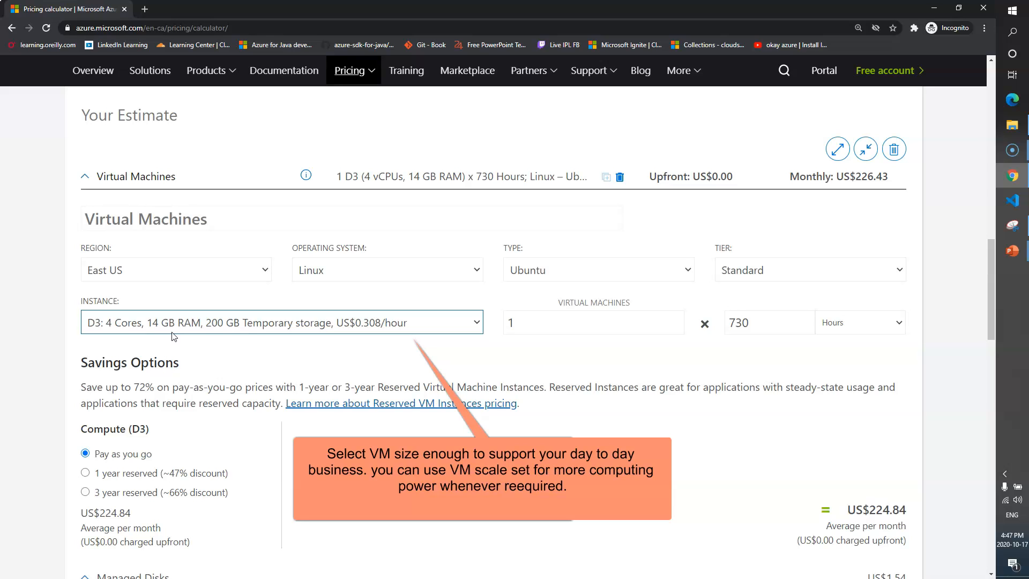
pyautogui.click(176, 324)
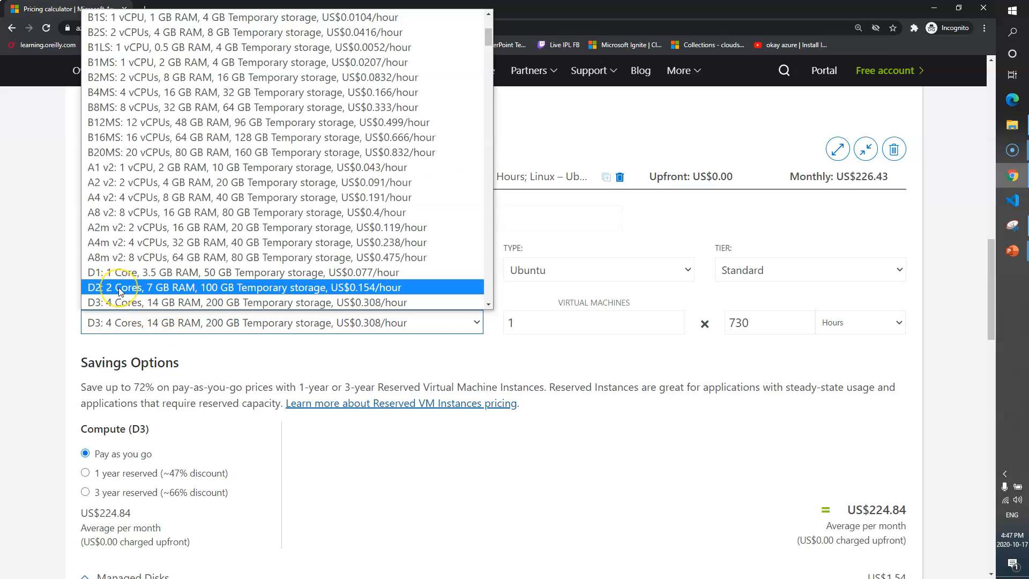
pyautogui.click(247, 288)
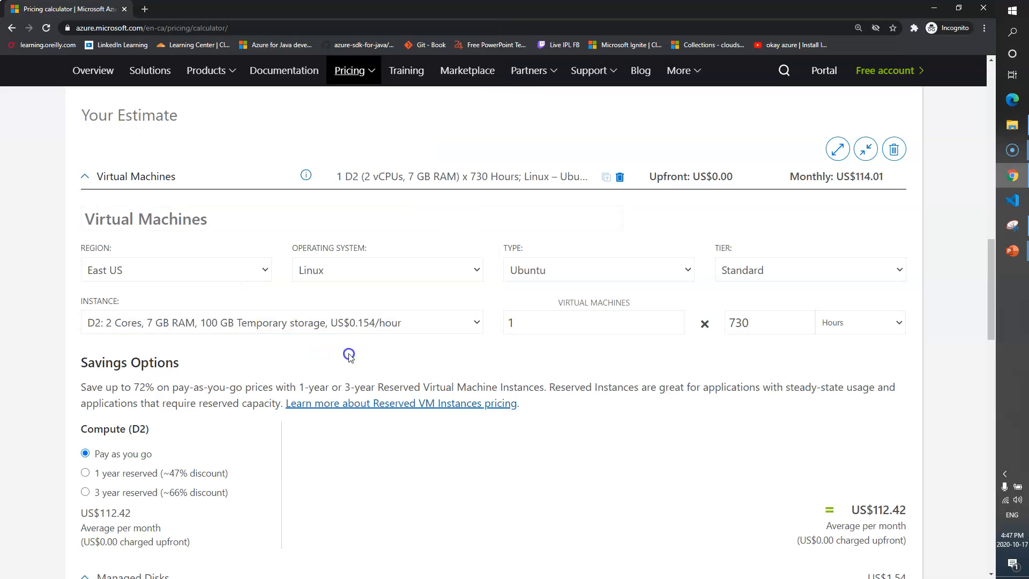
# Check the total estimated monthly cost with the D2 instance.
pyautogui.scroll(-5, 660, 455)
pyautogui.scroll(-10, 661, 455)
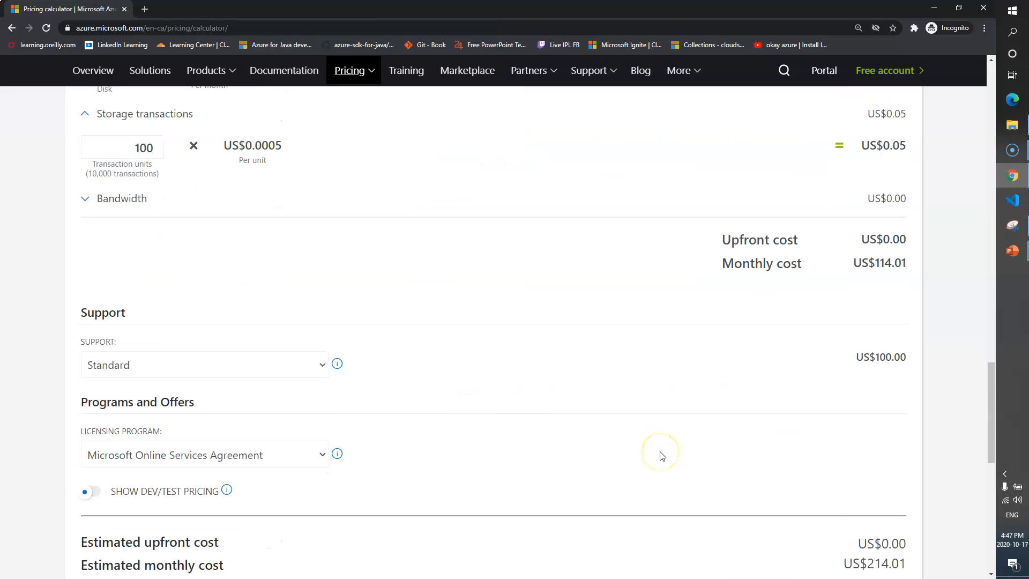
pyautogui.moveTo(836, 295); pyautogui.dragTo(903, 293)
pyautogui.click(574, 298)
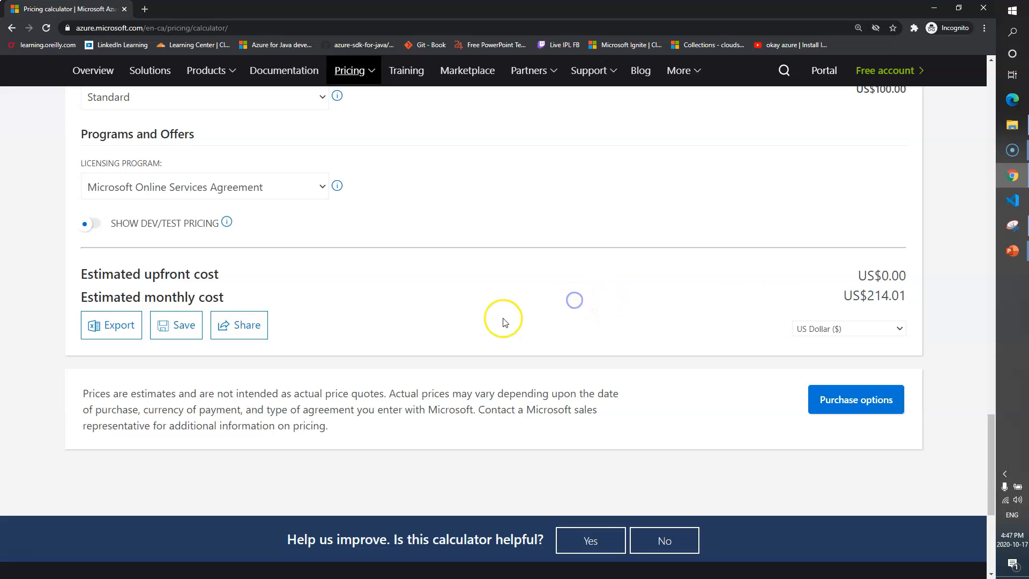
# Switch the D2 compute savings option between 1 year reserved and pay as you go to compare their average monthly prices.
pyautogui.scroll(8, 455, 340)
pyautogui.scroll(7, 457, 343)
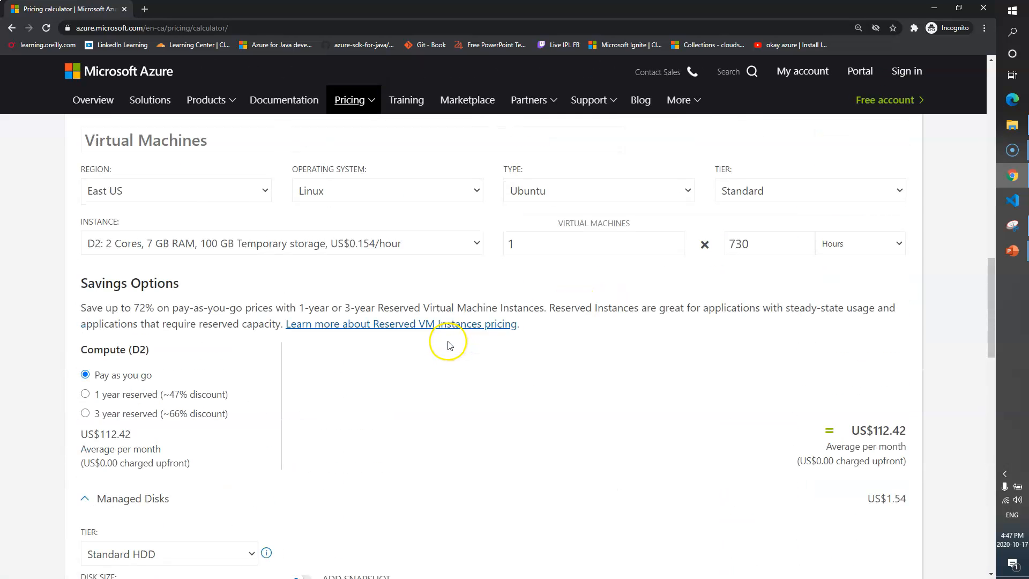
pyautogui.scroll(-2, 185, 364)
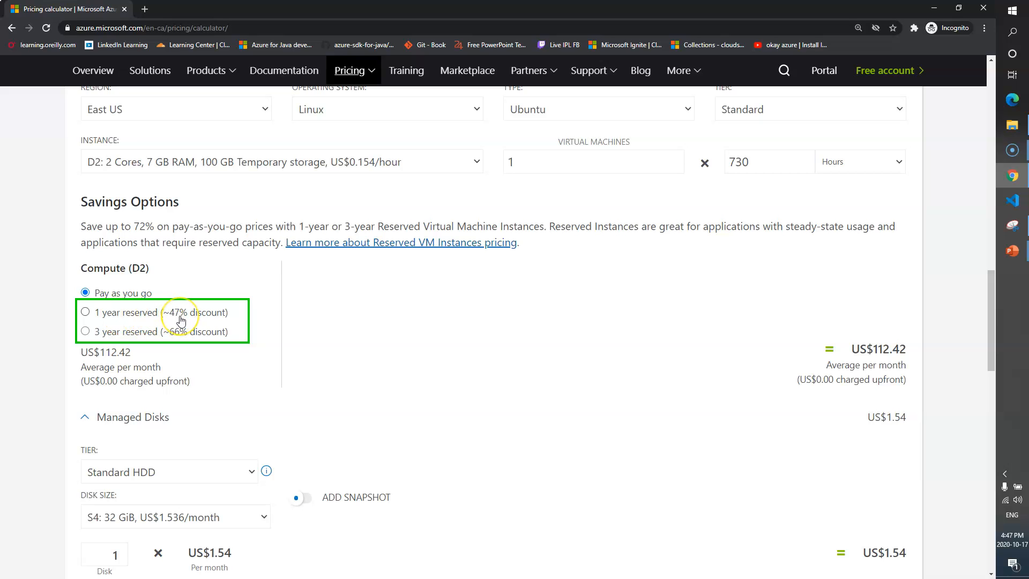
pyautogui.click(85, 312)
pyautogui.moveTo(854, 390); pyautogui.dragTo(898, 387)
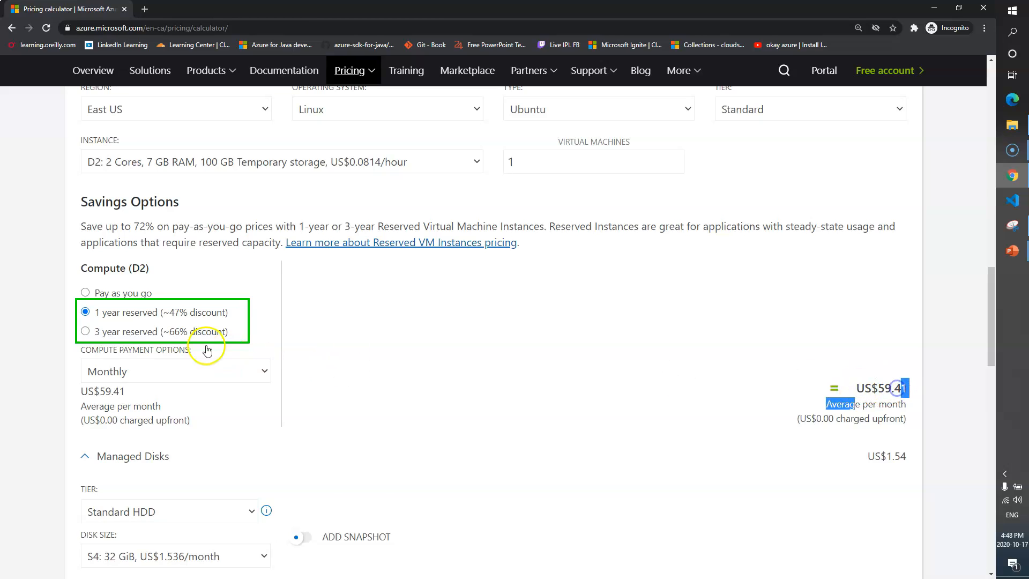
pyautogui.click(119, 295)
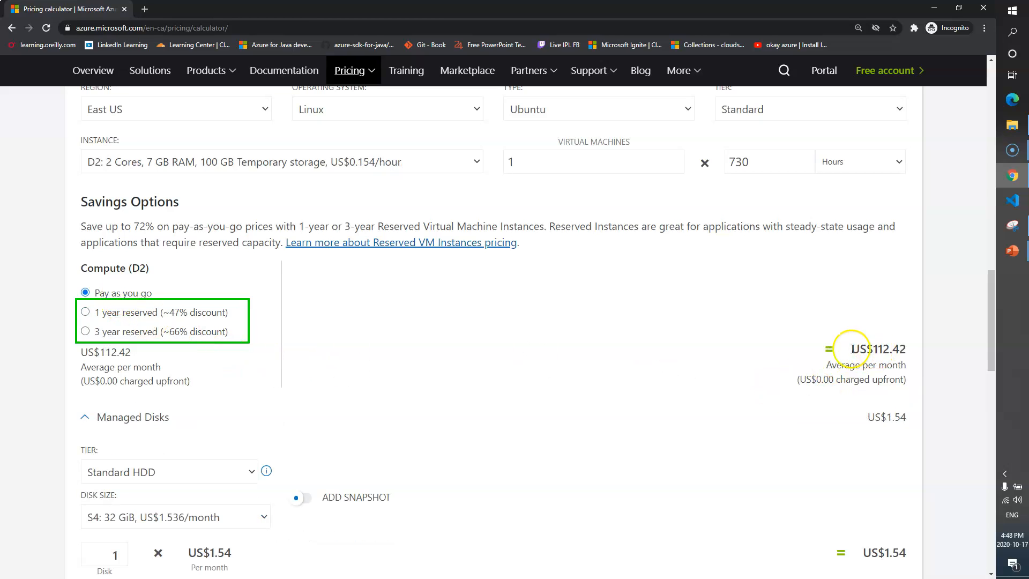
pyautogui.click(118, 318)
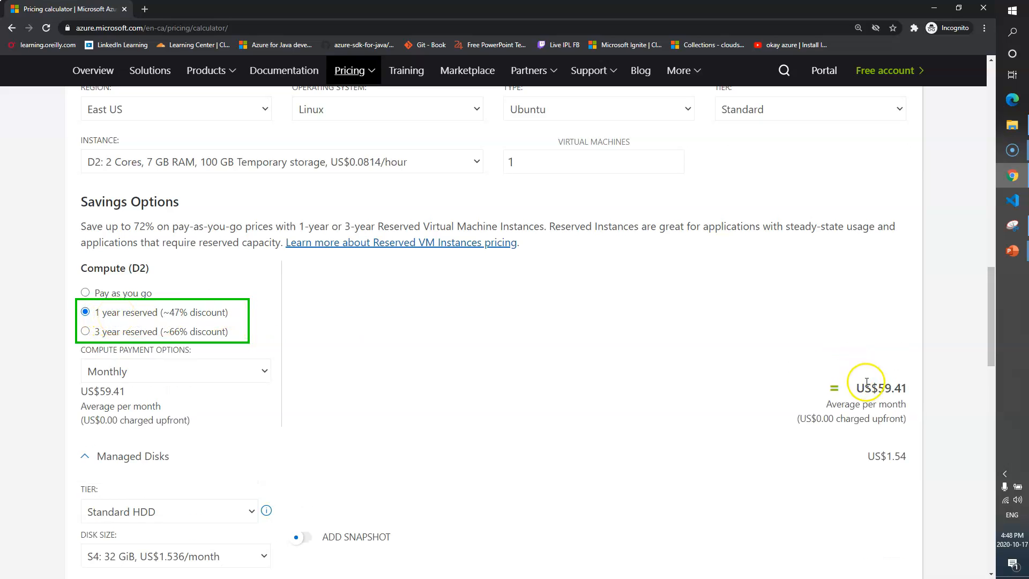
pyautogui.moveTo(862, 388); pyautogui.dragTo(902, 388)
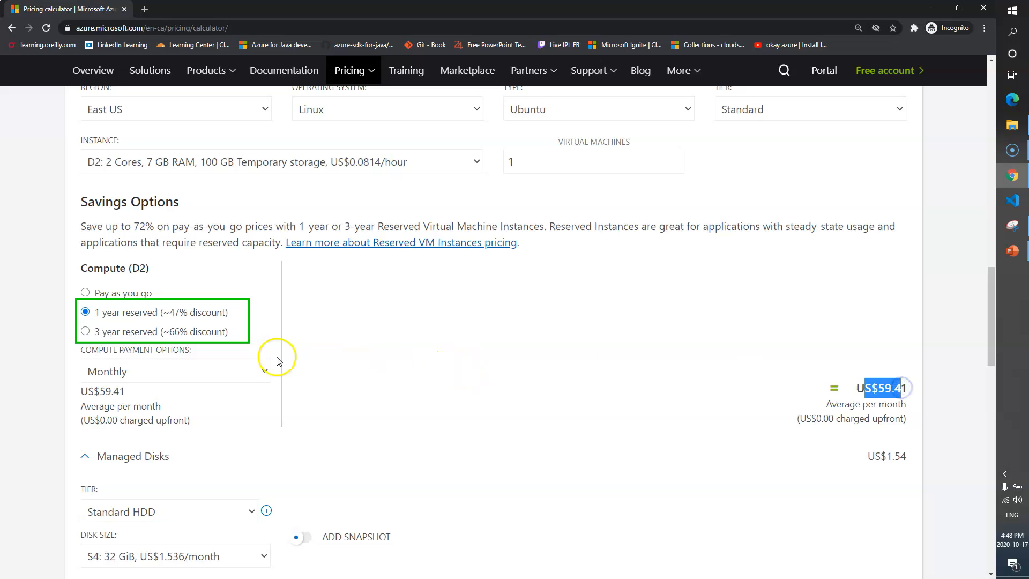
# Set the compute savings option to 3 year reserved and check its average monthly price and the total estimated monthly cost.
pyautogui.click(85, 332)
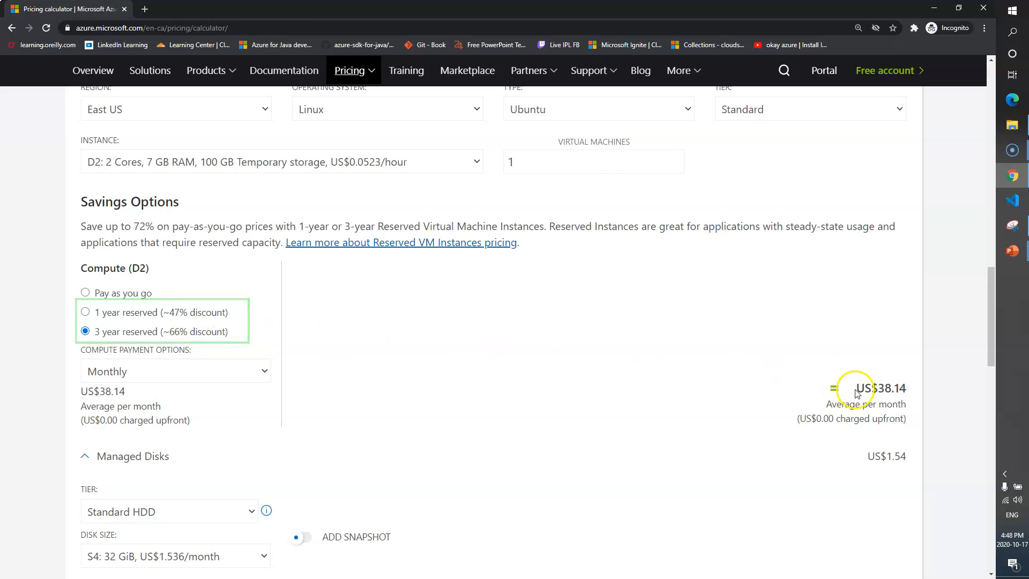
pyautogui.moveTo(853, 419); pyautogui.dragTo(885, 388)
pyautogui.click(487, 340)
pyautogui.scroll(-14, 604, 385)
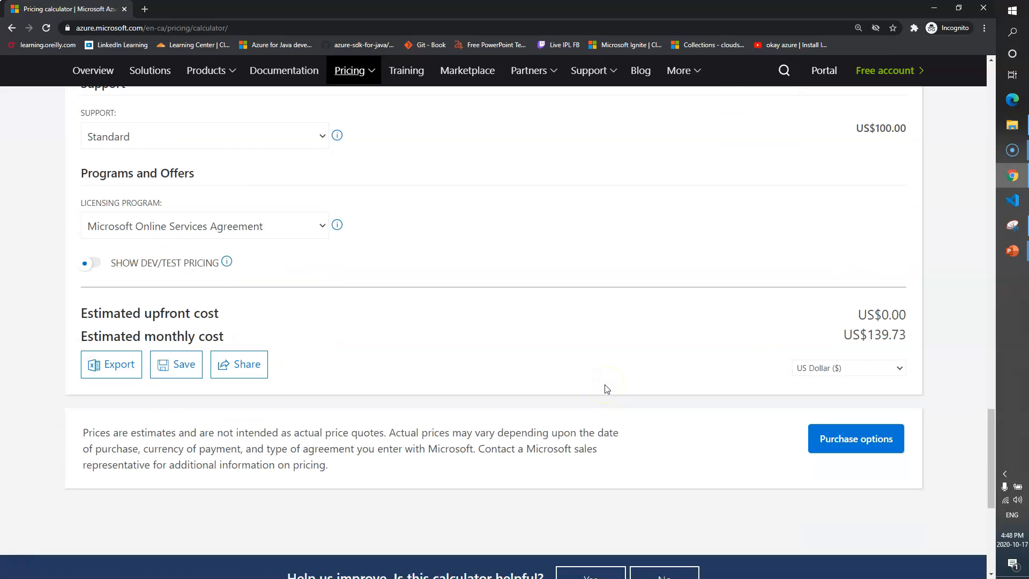
# Switch the estimate's support plan to Developer.
pyautogui.moveTo(814, 335); pyautogui.dragTo(910, 334)
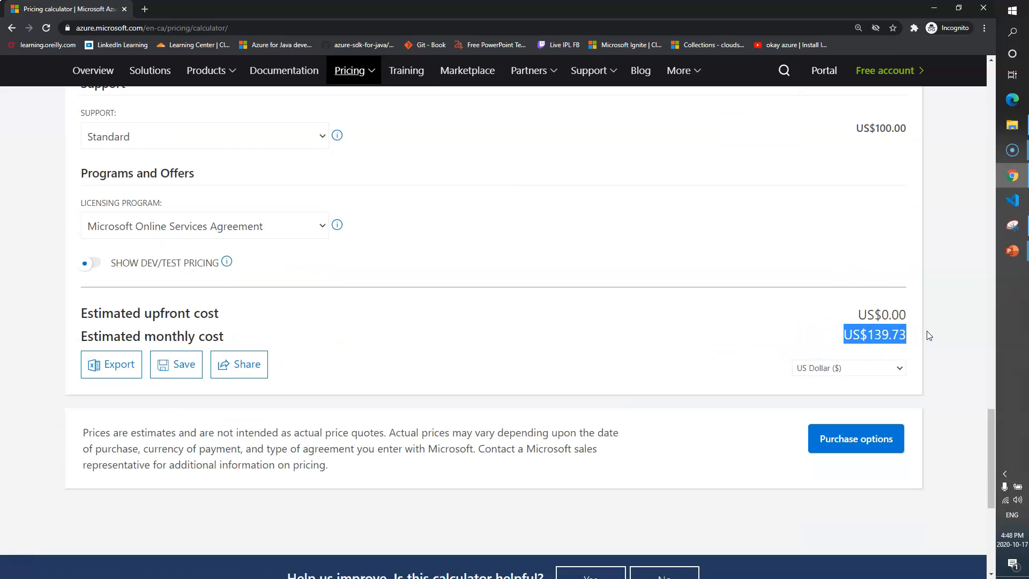
pyautogui.scroll(7, 696, 338)
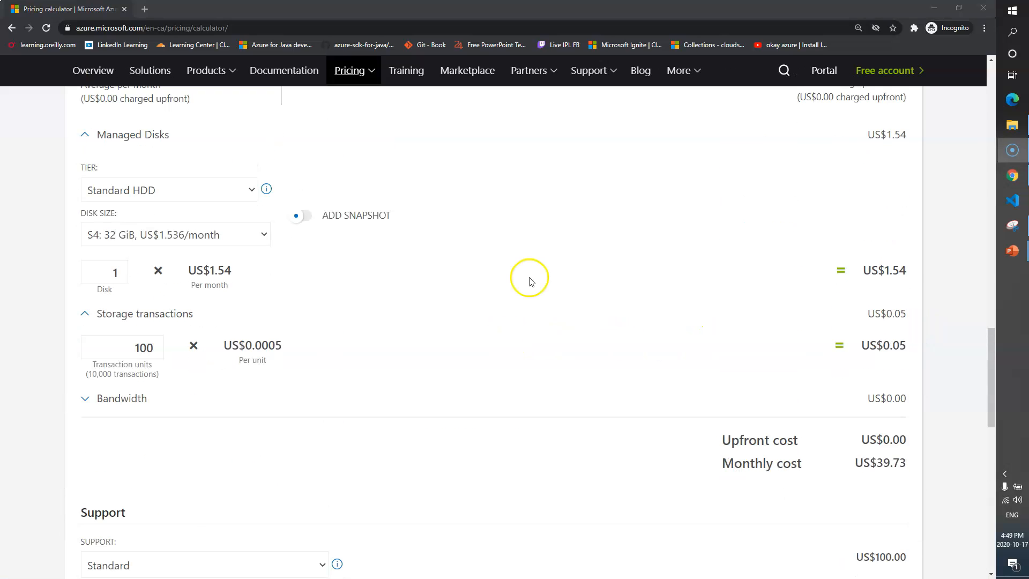
pyautogui.scroll(-3, 419, 384)
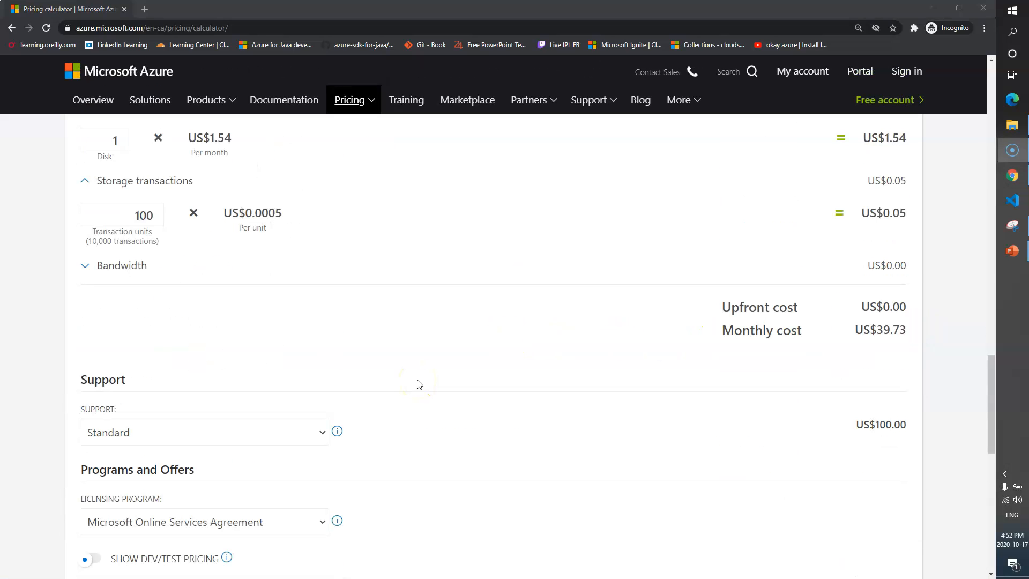
pyautogui.click(172, 436)
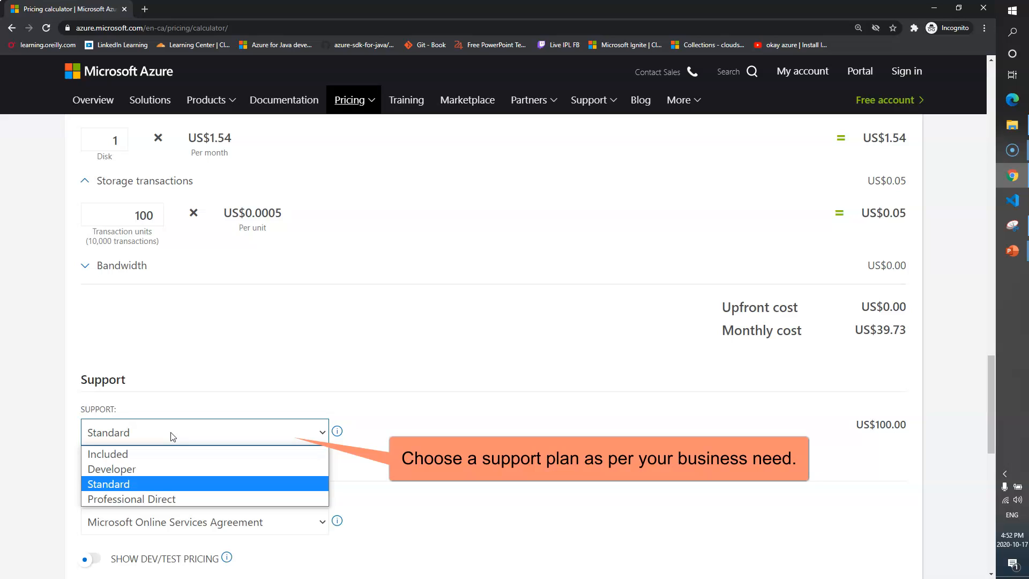
pyautogui.click(141, 471)
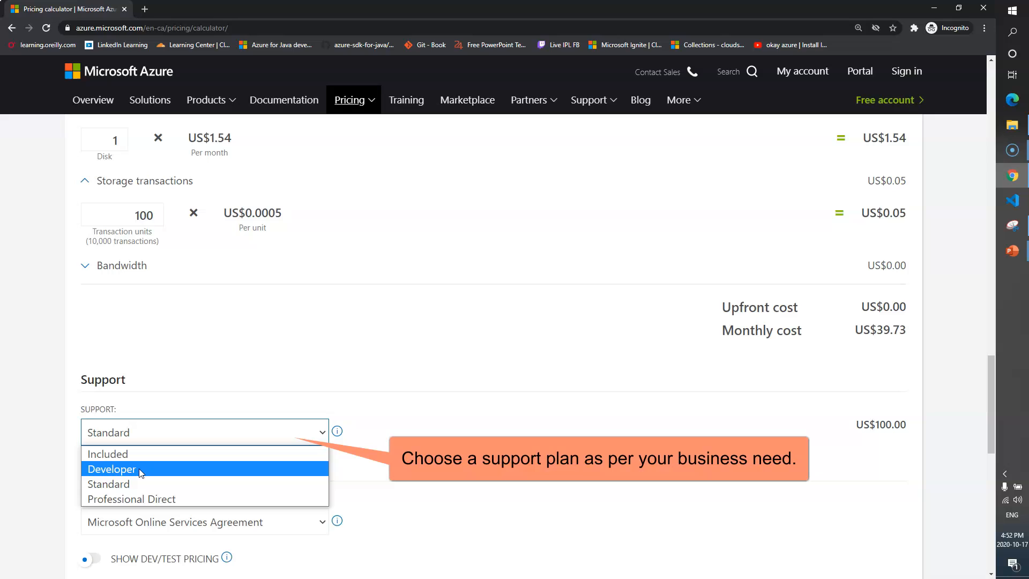
pyautogui.click(139, 468)
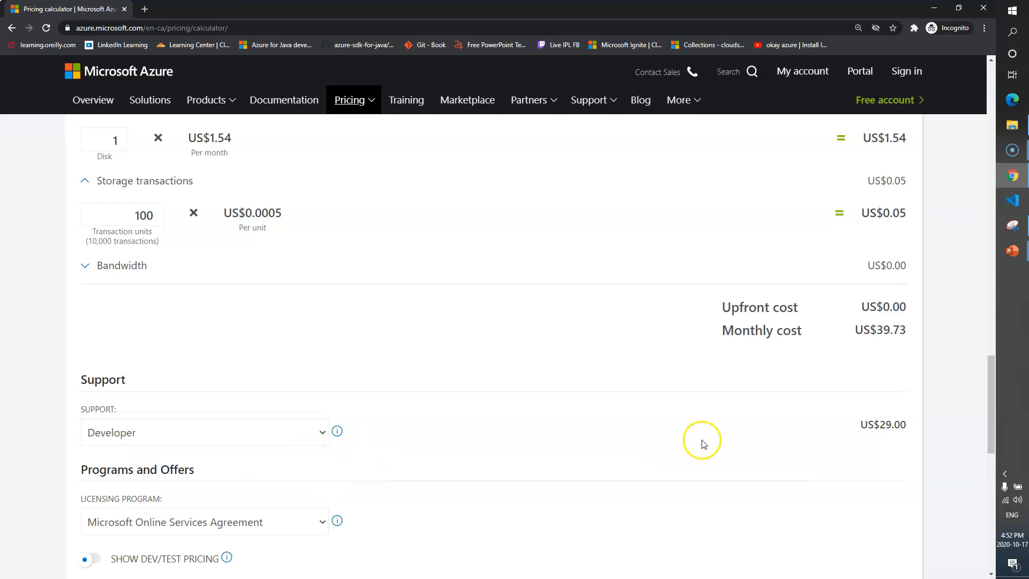
# Check the Developer support plan's price and the total estimated monthly cost.
pyautogui.moveTo(840, 431); pyautogui.dragTo(899, 432)
pyautogui.click(744, 436)
pyautogui.scroll(-5, 761, 440)
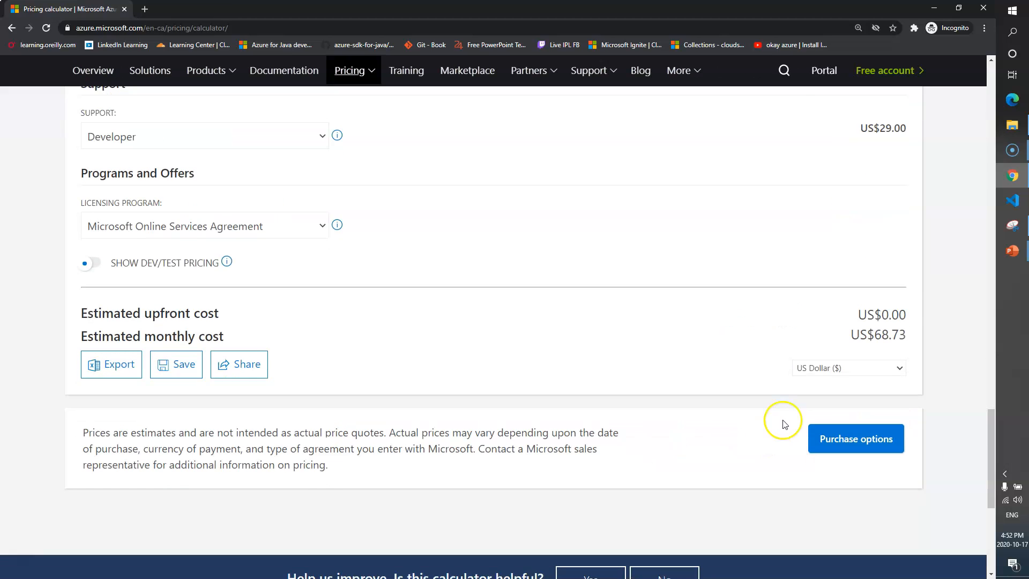
pyautogui.moveTo(830, 333); pyautogui.dragTo(905, 332)
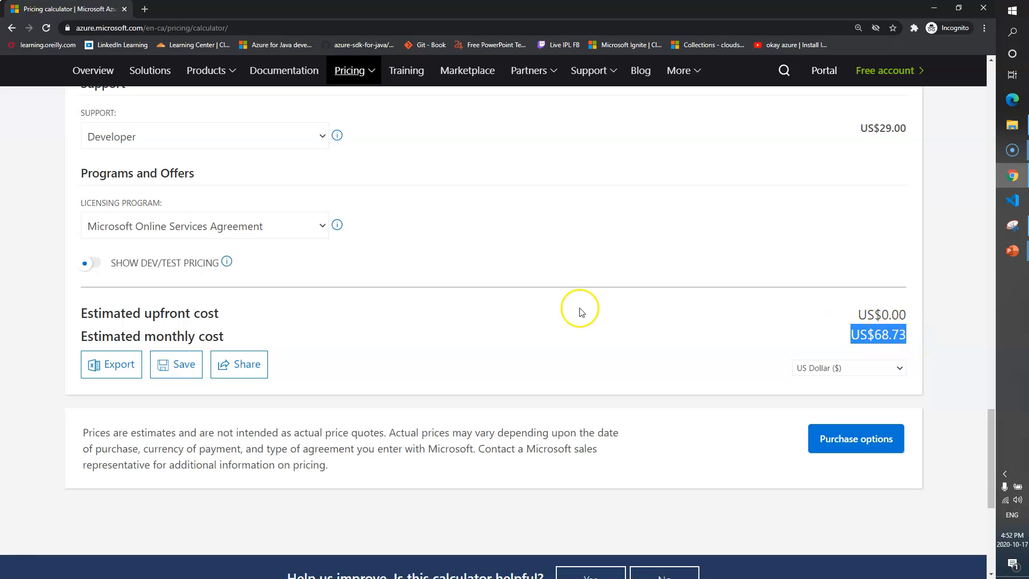
# Add the Storage Accounts product to the estimate and view its configuration.
pyautogui.scroll(15, 580, 304)
pyautogui.scroll(12, 580, 302)
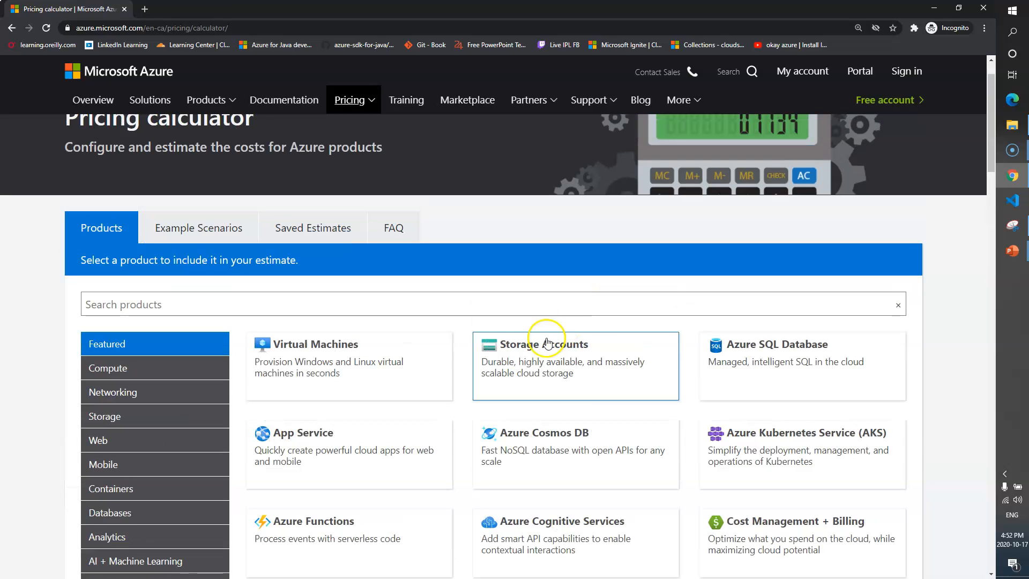
pyautogui.click(574, 364)
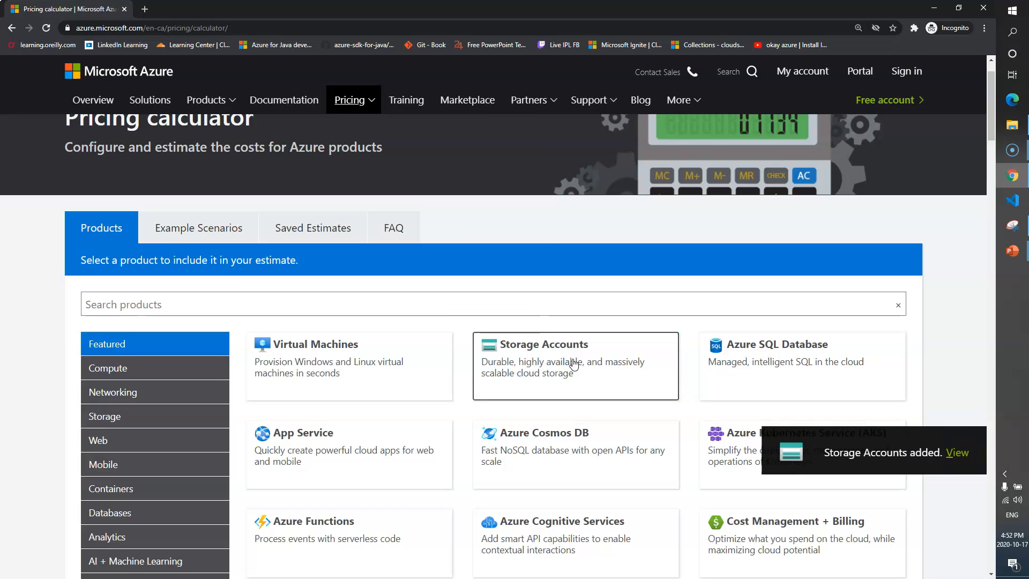
pyautogui.click(952, 454)
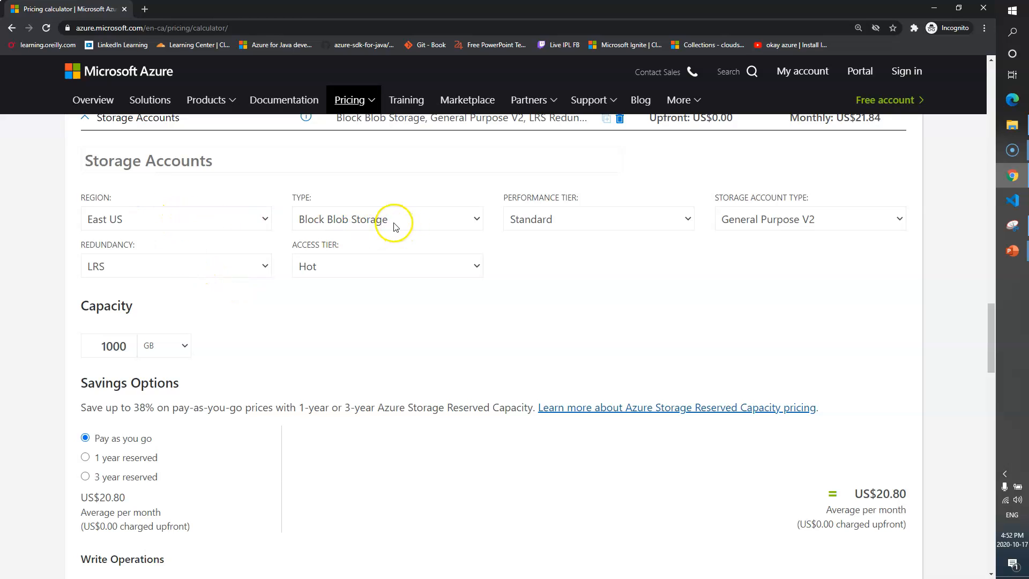
# Look through the storage account's type, performance tier and storage account type options, choosing Block Blob Storage as the type.
pyautogui.click(467, 218)
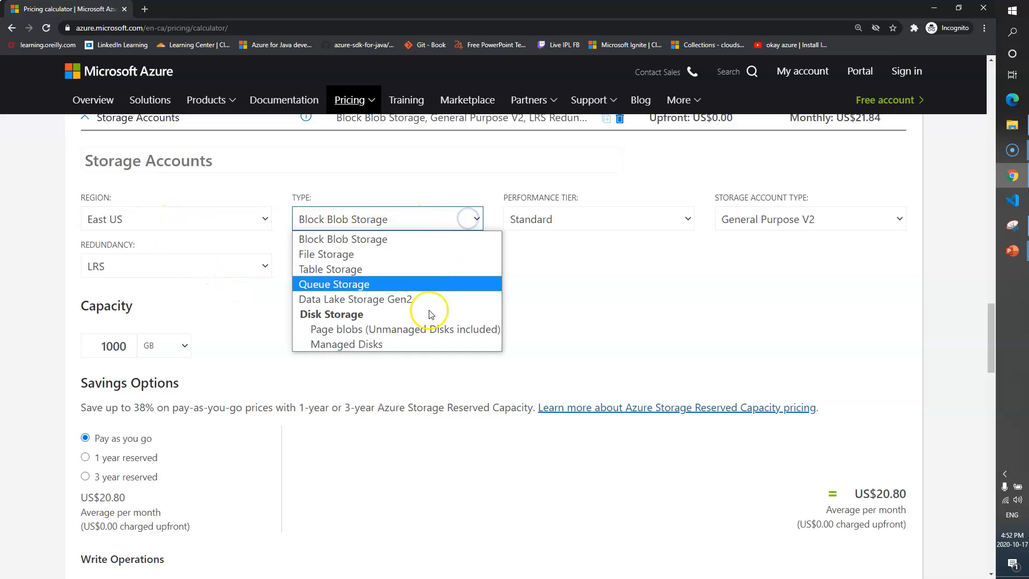
pyautogui.click(399, 238)
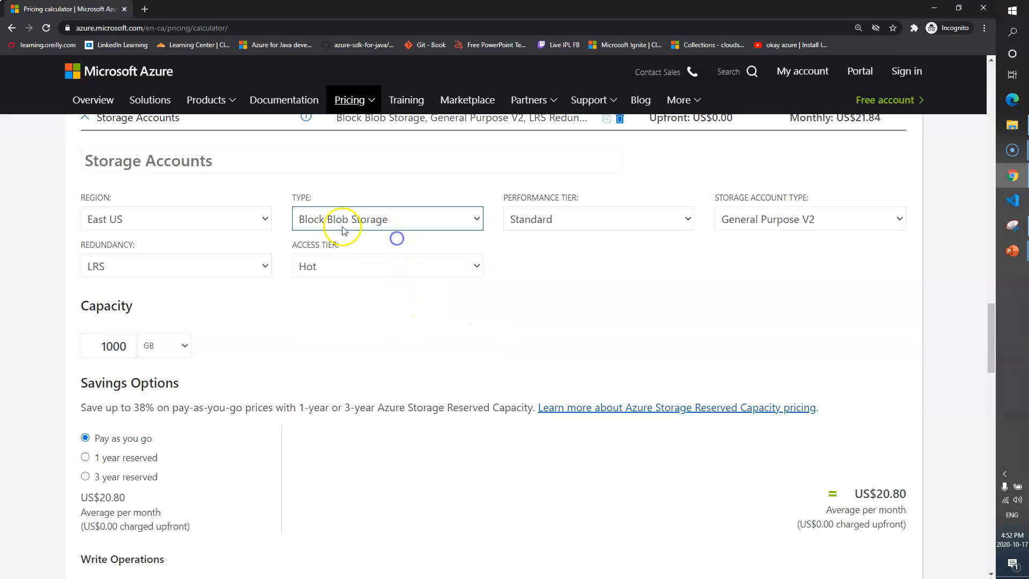
pyautogui.click(598, 223)
pyautogui.click(596, 223)
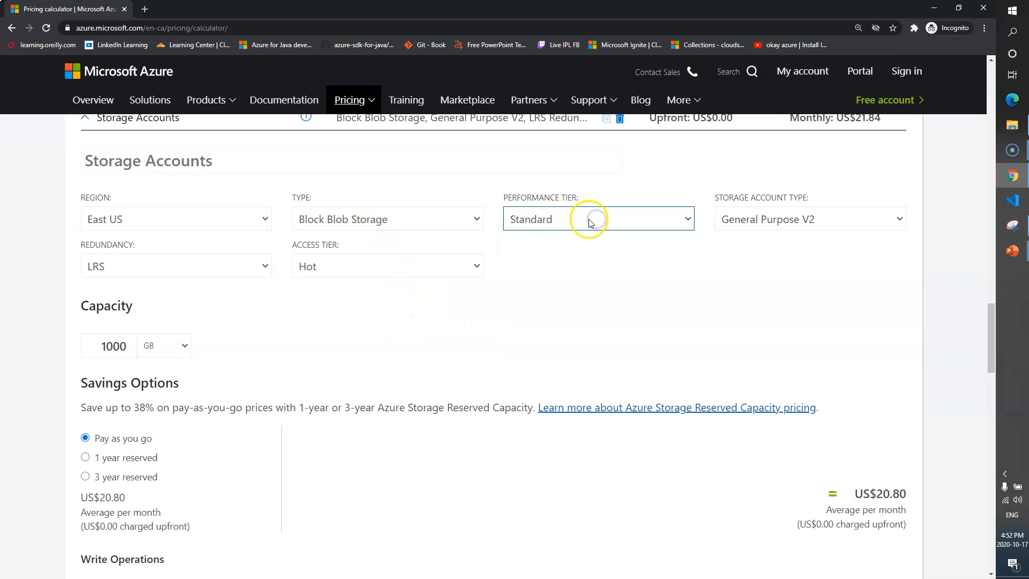
pyautogui.click(791, 225)
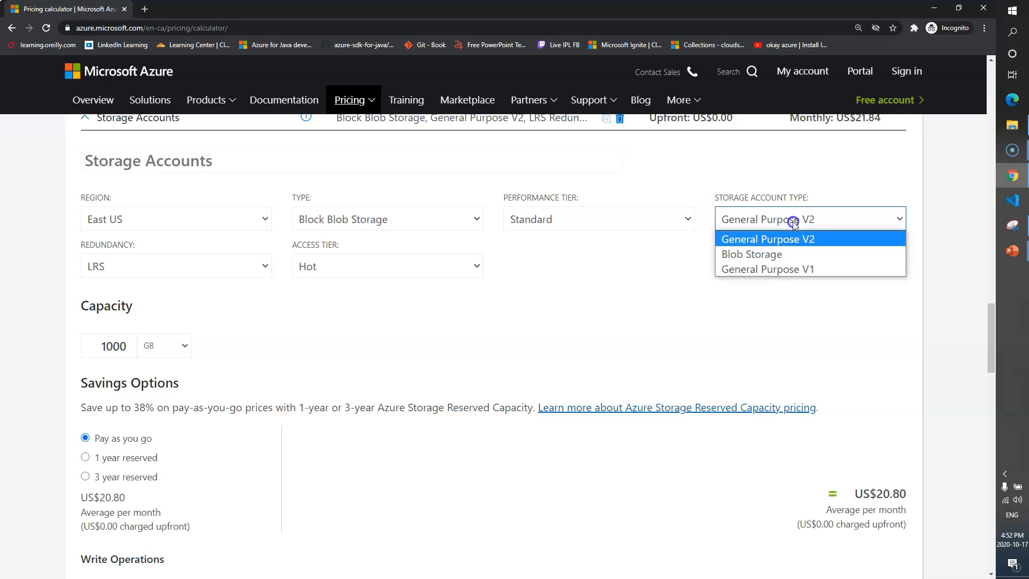
pyautogui.click(655, 266)
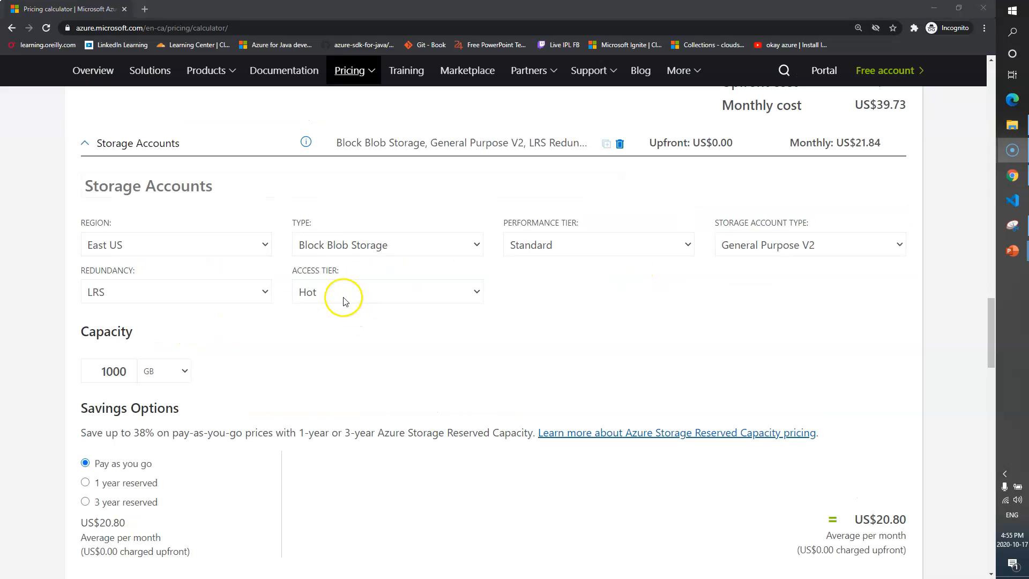
# Compare the Hot, Cool and Archive access tier options for the storage account and choose Hot.
pyautogui.click(344, 292)
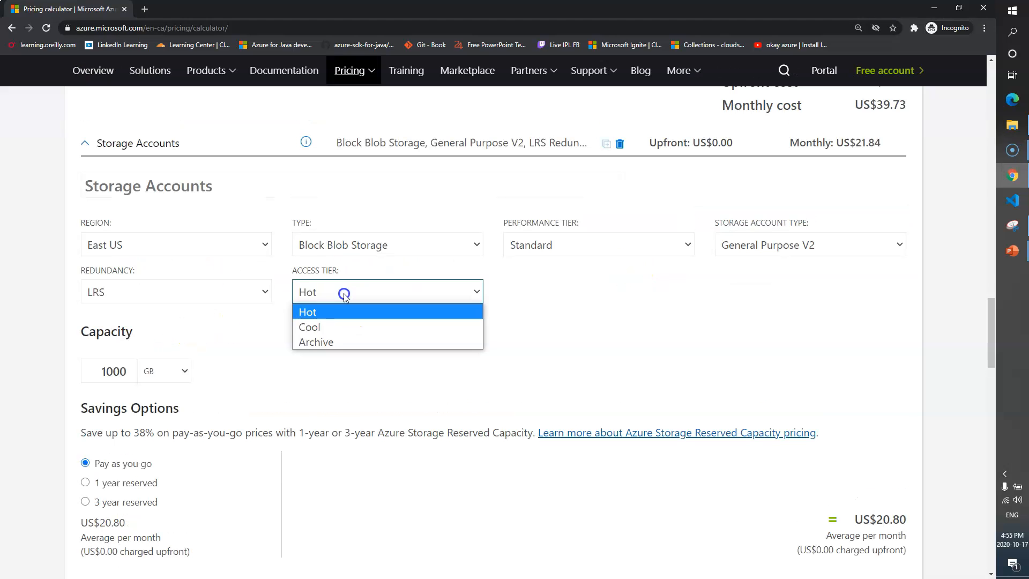
pyautogui.click(328, 331)
pyautogui.click(331, 343)
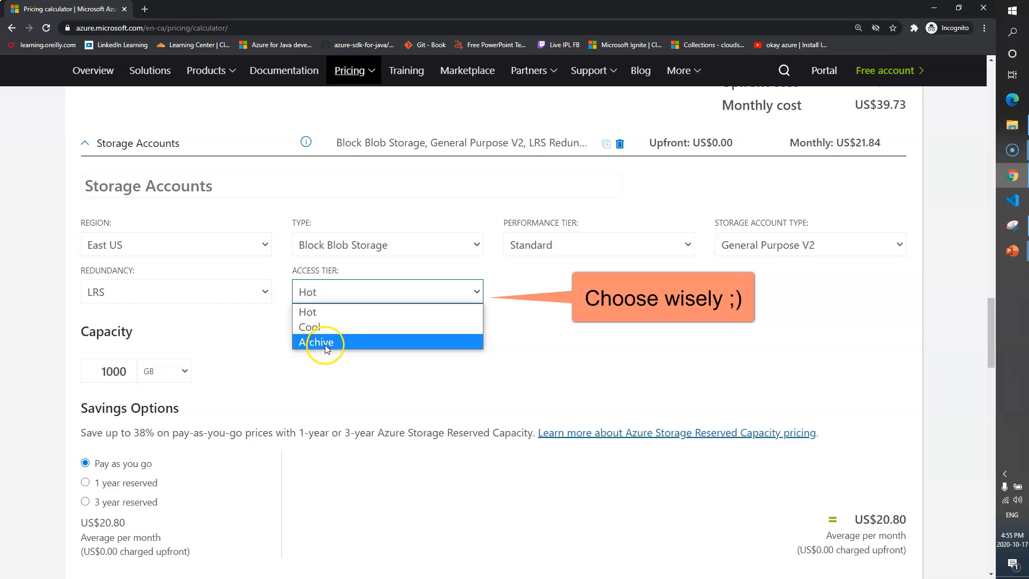
pyautogui.click(336, 312)
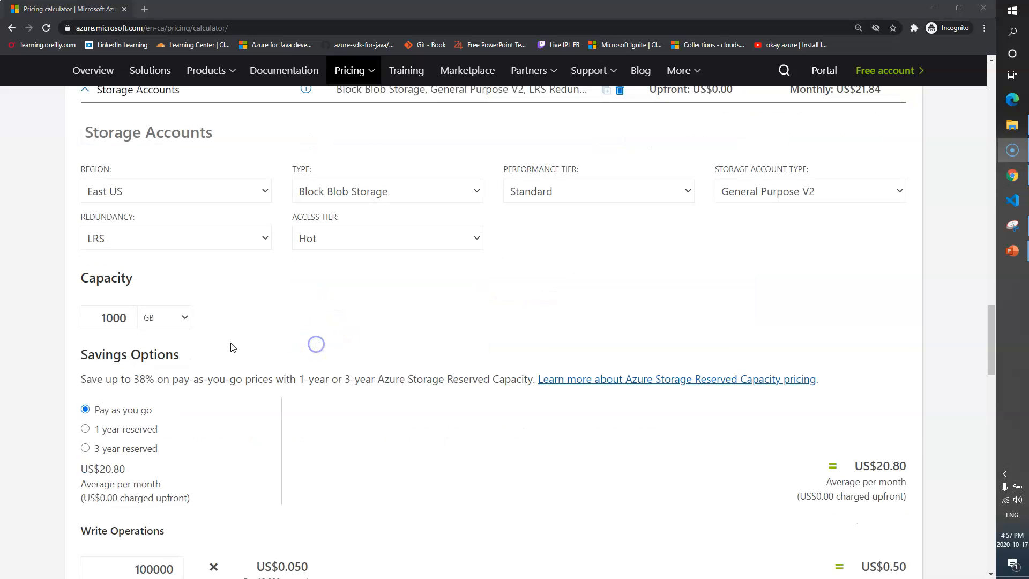
# Examine the storage account's capacity, reserved savings options, operation charges and monthly cost.
pyautogui.scroll(-1, 230, 344)
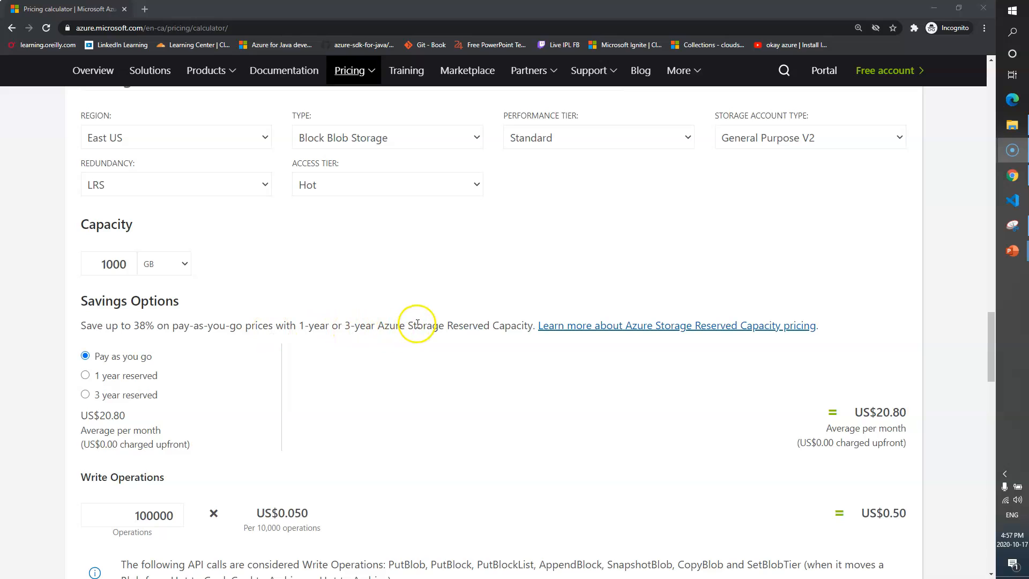
pyautogui.moveTo(418, 325); pyautogui.dragTo(244, 325)
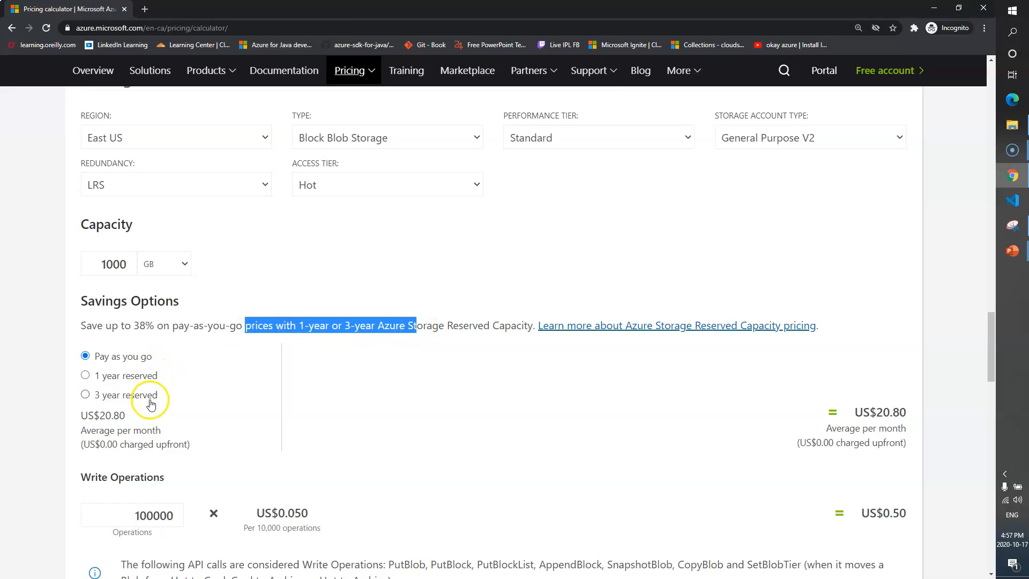
pyautogui.click(400, 414)
pyautogui.scroll(-2, 399, 415)
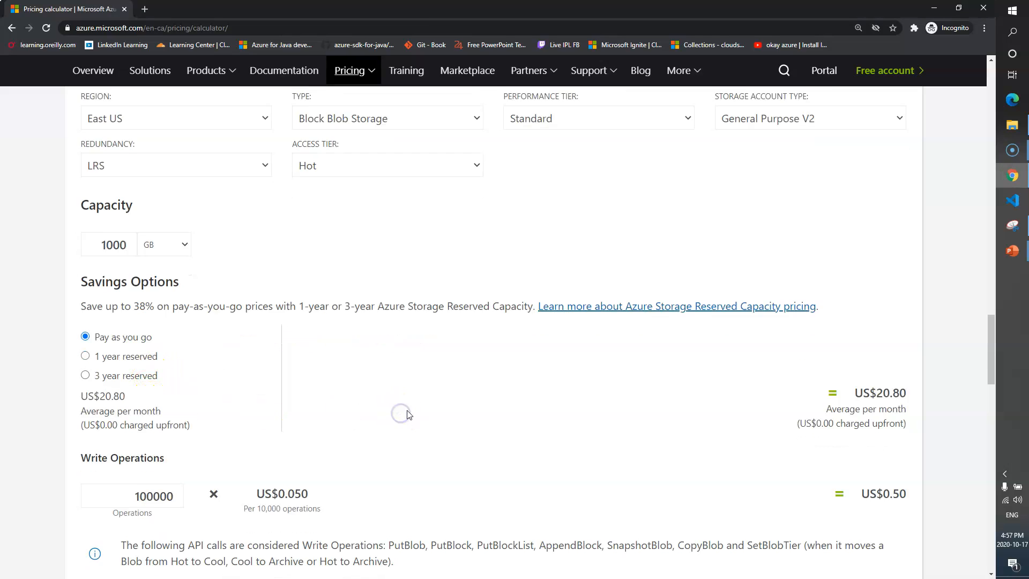
pyautogui.scroll(-3, 410, 352)
pyautogui.scroll(-6, 386, 340)
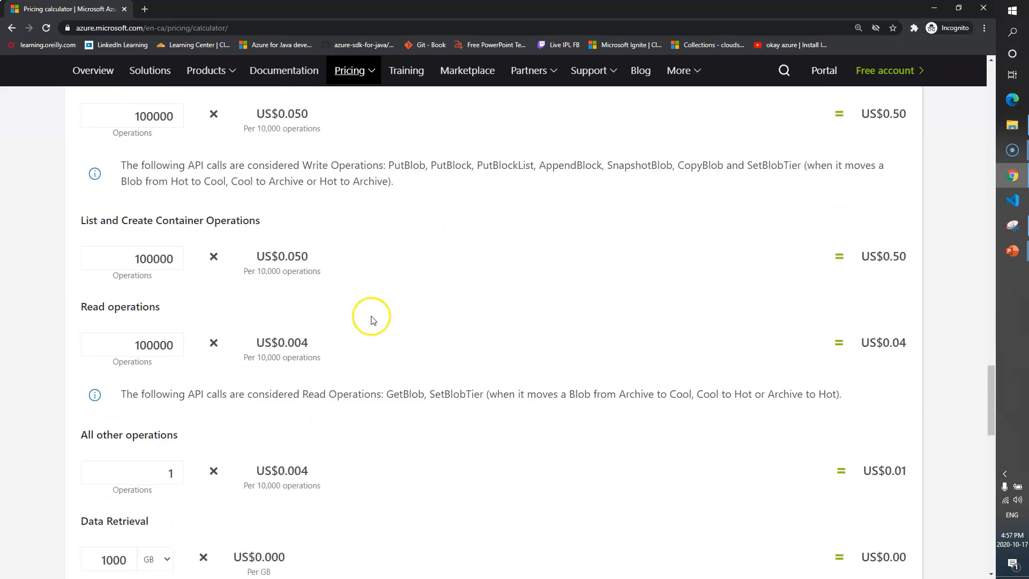
pyautogui.scroll(-3, 446, 314)
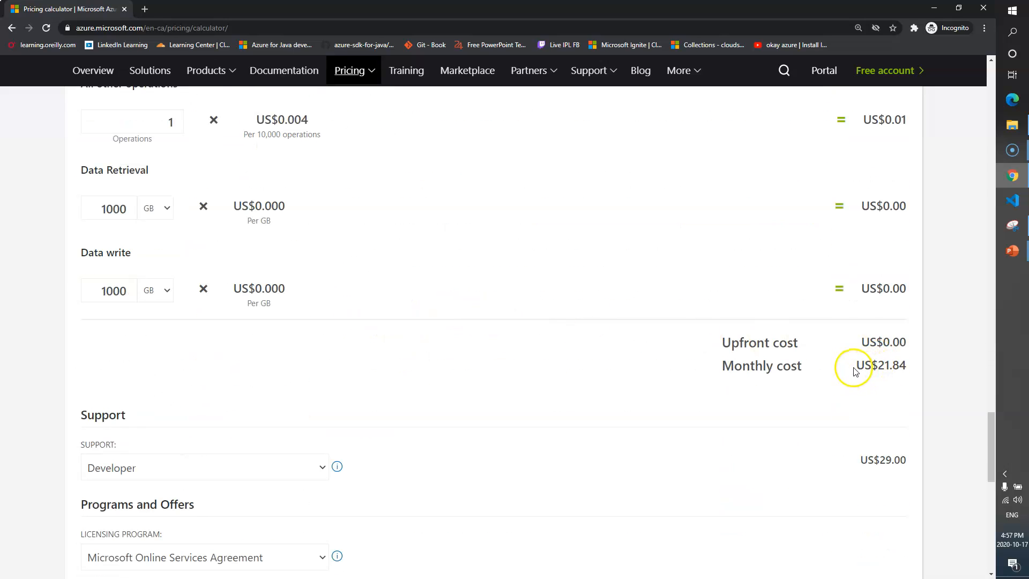
pyautogui.scroll(-2, 640, 319)
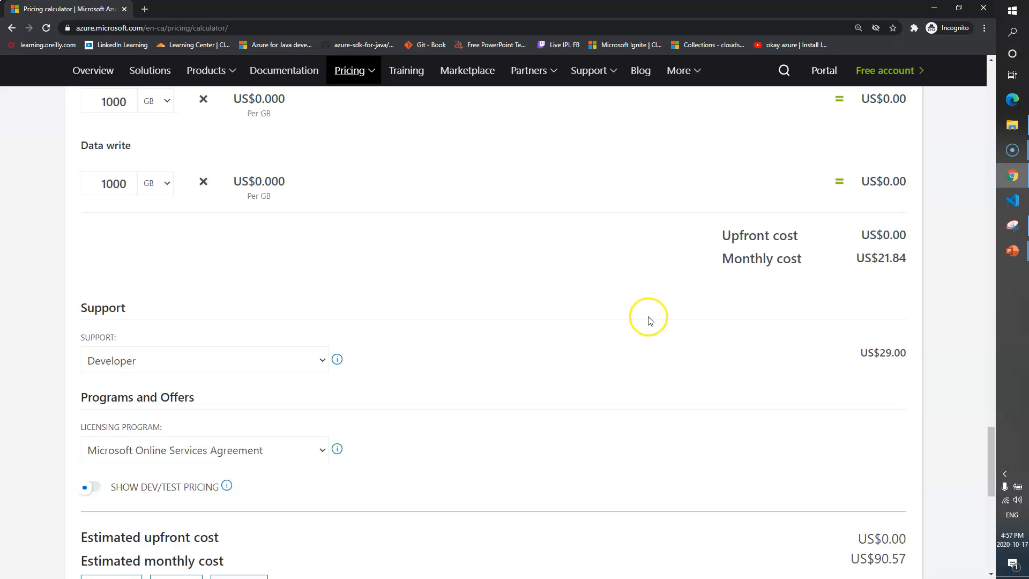
# Check the virtual machine's monthly cost and the combined estimated monthly cost of the whole estimate.
pyautogui.scroll(12, 773, 266)
pyautogui.scroll(9, 778, 265)
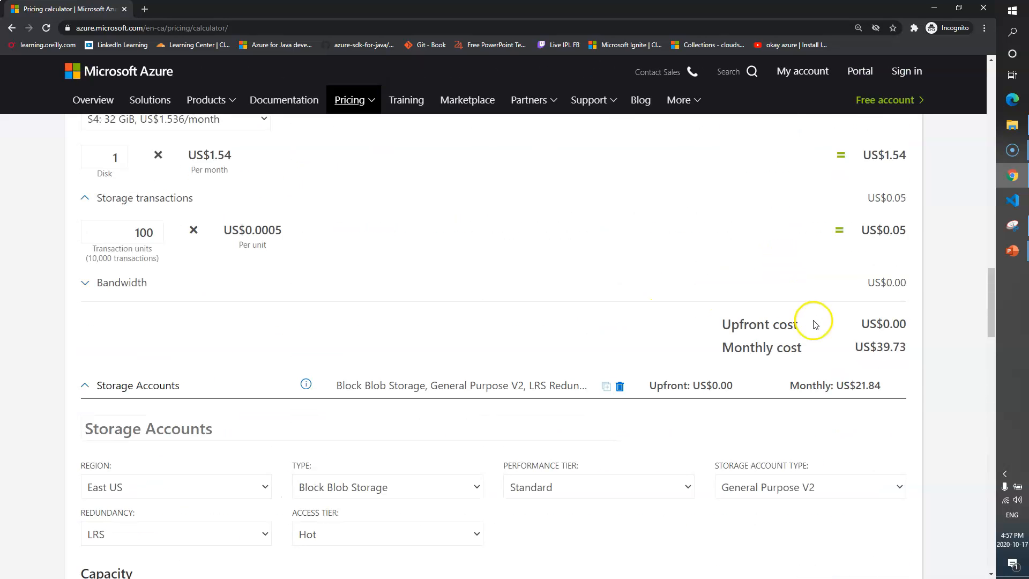
pyautogui.moveTo(855, 346); pyautogui.dragTo(892, 346)
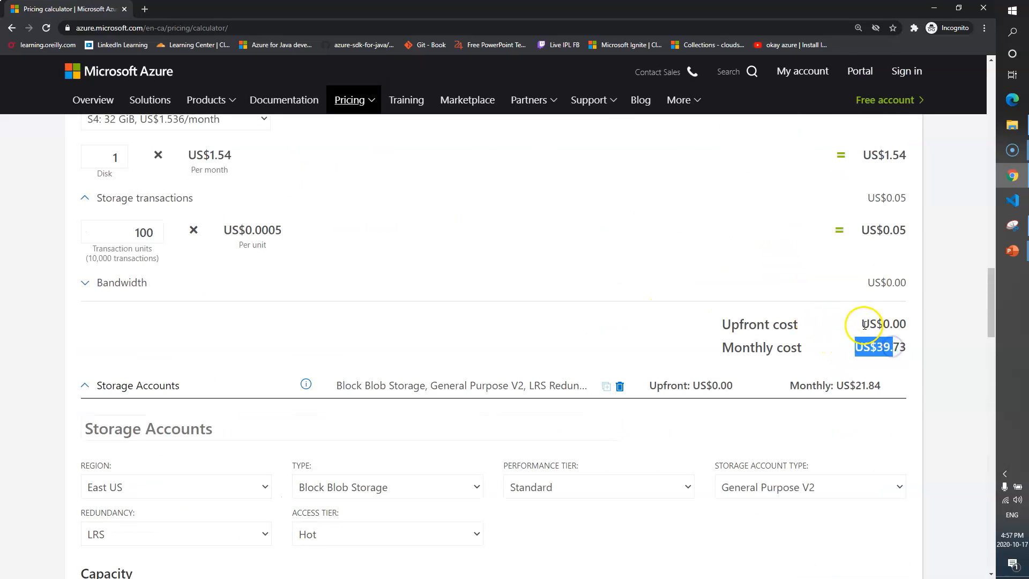
pyautogui.scroll(-20, 864, 325)
pyautogui.scroll(-3, 876, 374)
pyautogui.moveTo(852, 451); pyautogui.dragTo(876, 448)
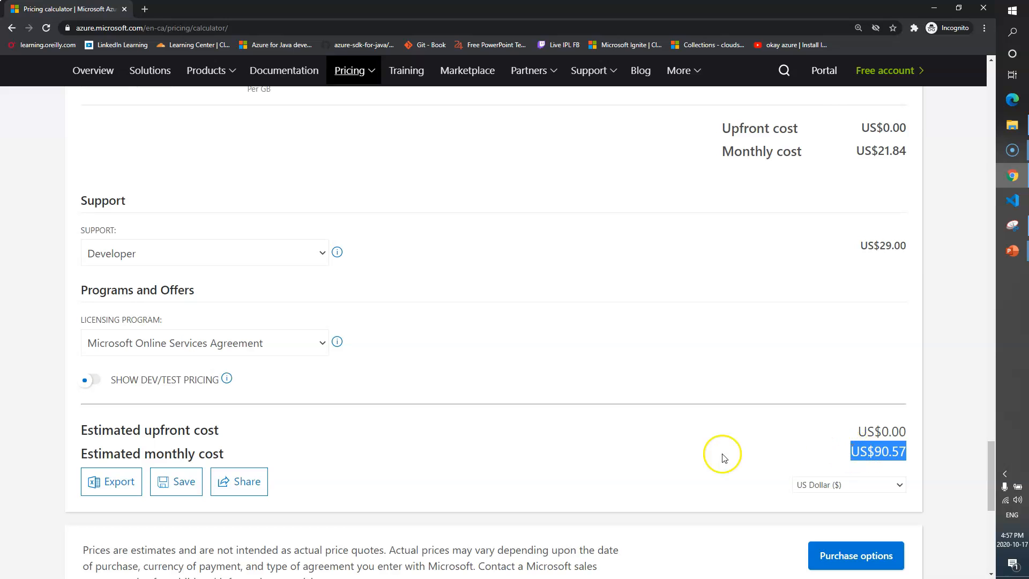
# Review the storage account's write, container, read and data transfer quantities, lowering the read operations to 99998.
pyautogui.scroll(11, 489, 371)
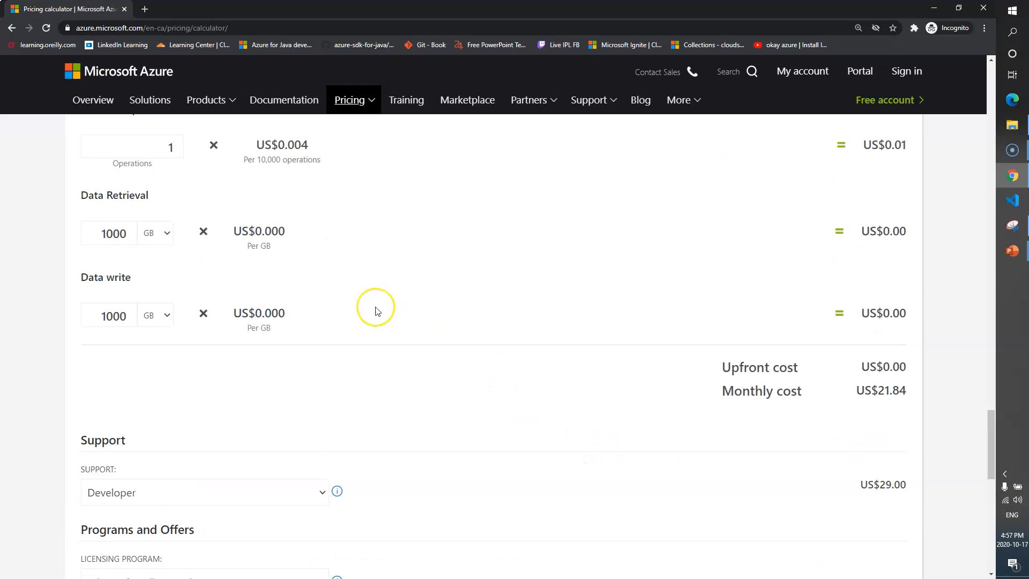
pyautogui.scroll(4, 375, 308)
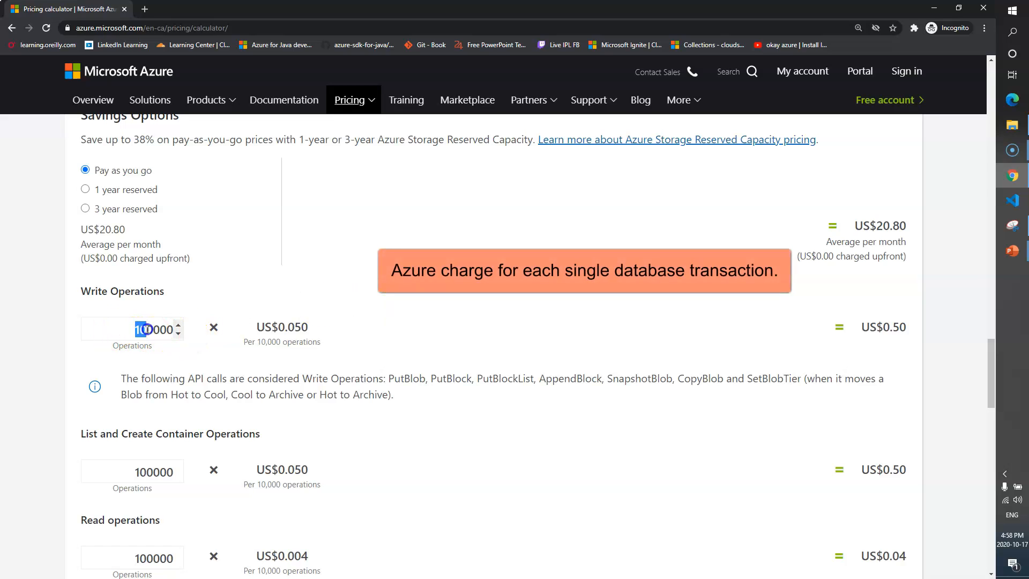
pyautogui.click(120, 471)
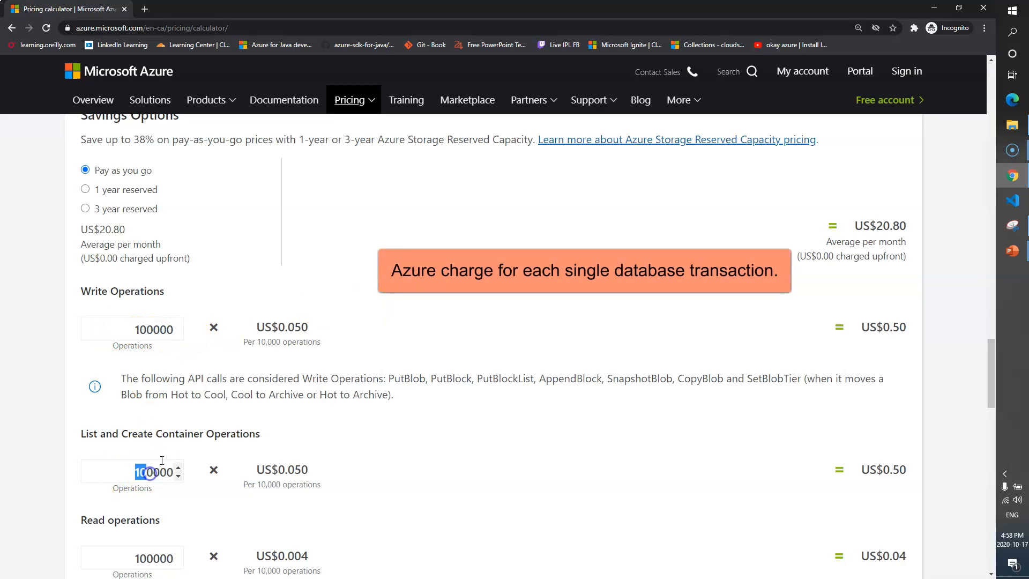
pyautogui.scroll(-3, 162, 459)
pyautogui.moveTo(129, 422); pyautogui.dragTo(161, 420)
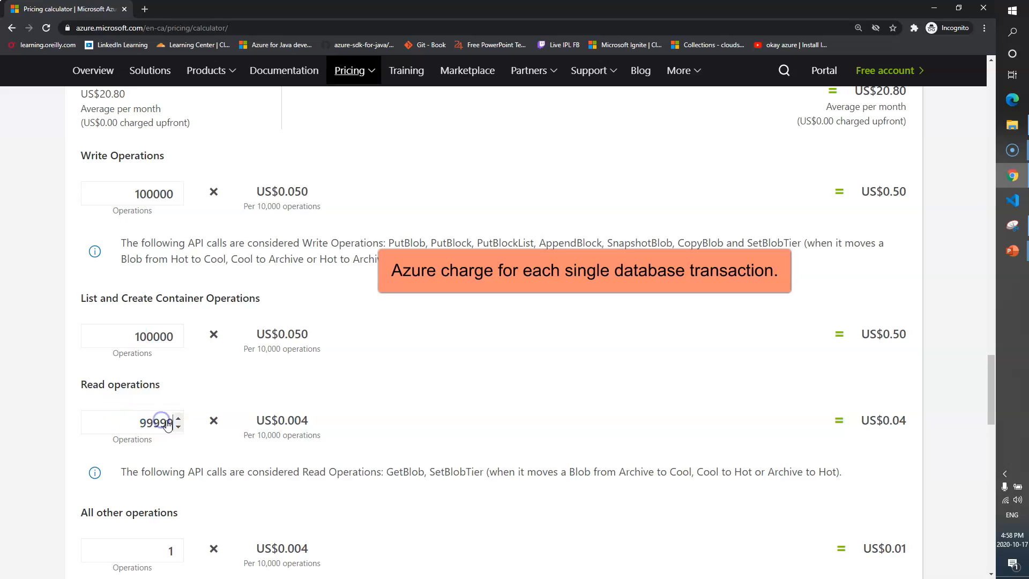
pyautogui.scroll(-4, 328, 379)
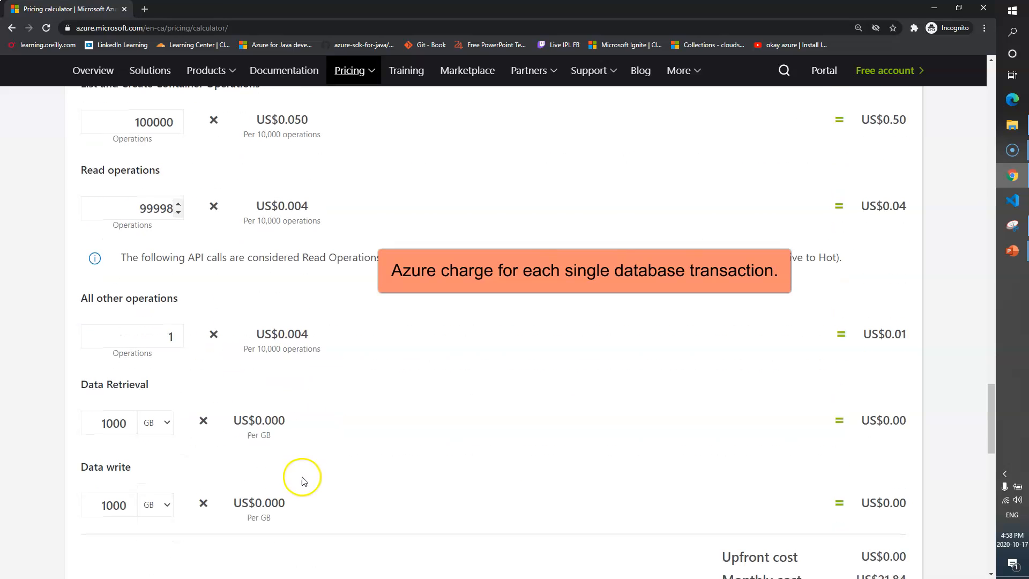
pyautogui.scroll(-2, 179, 477)
# Change the storage account's access tier from Hot to Archive.
pyautogui.scroll(10, 382, 307)
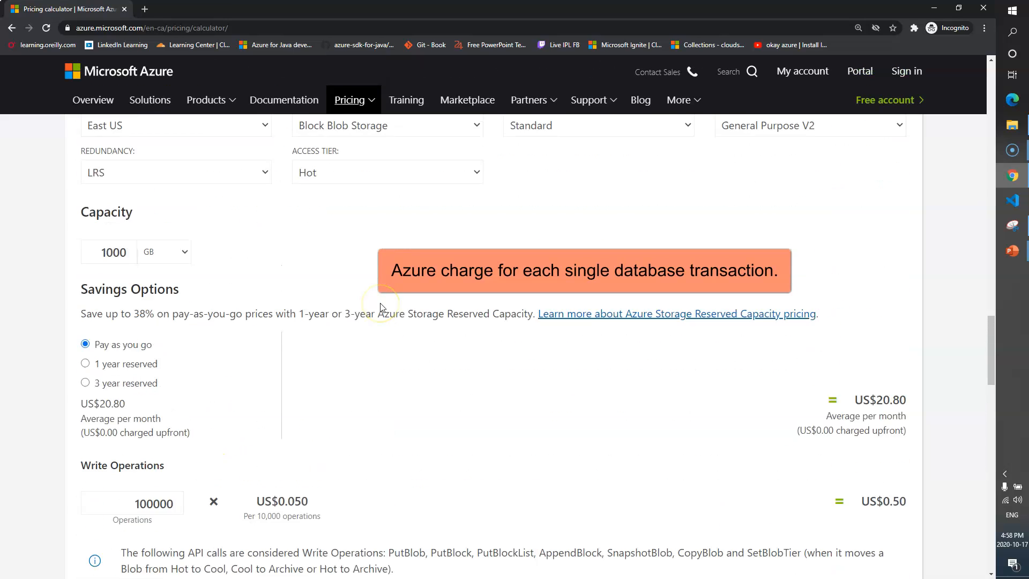
pyautogui.scroll(2, 381, 307)
pyautogui.click(355, 268)
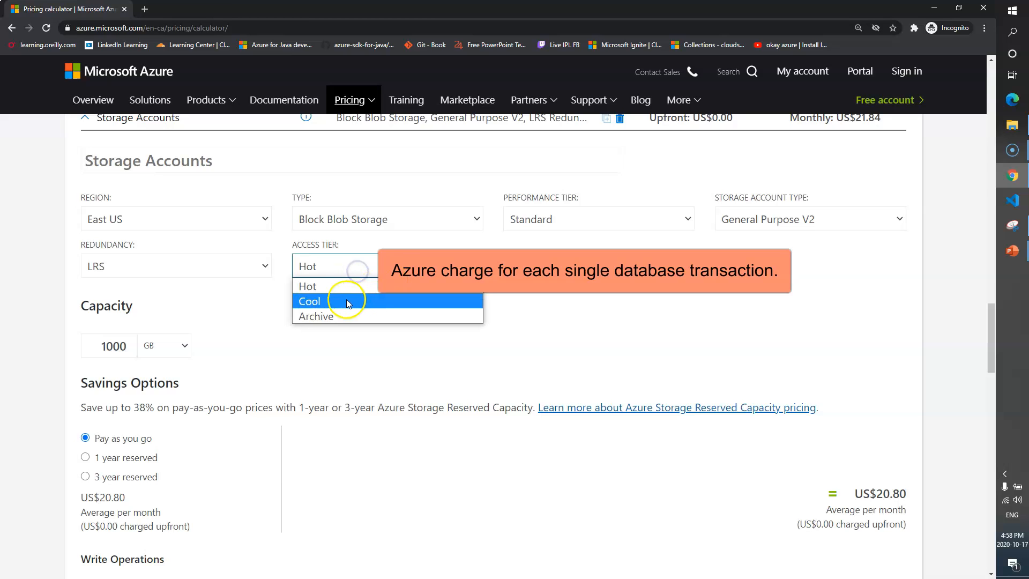
pyautogui.click(339, 317)
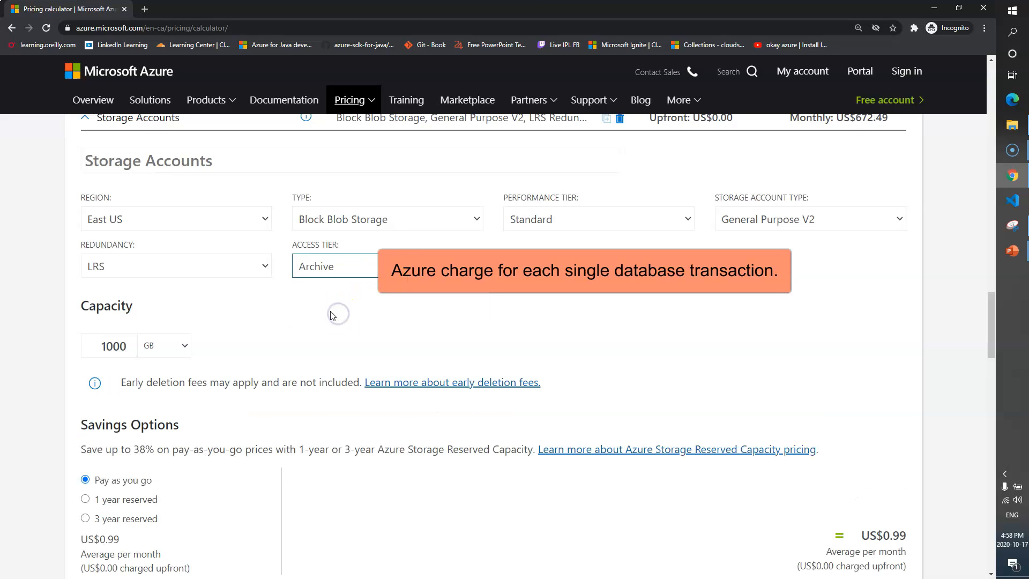
# Examine the Archive tier's per-10,000 prices for read operations and archive high priority reads.
pyautogui.scroll(-6, 329, 321)
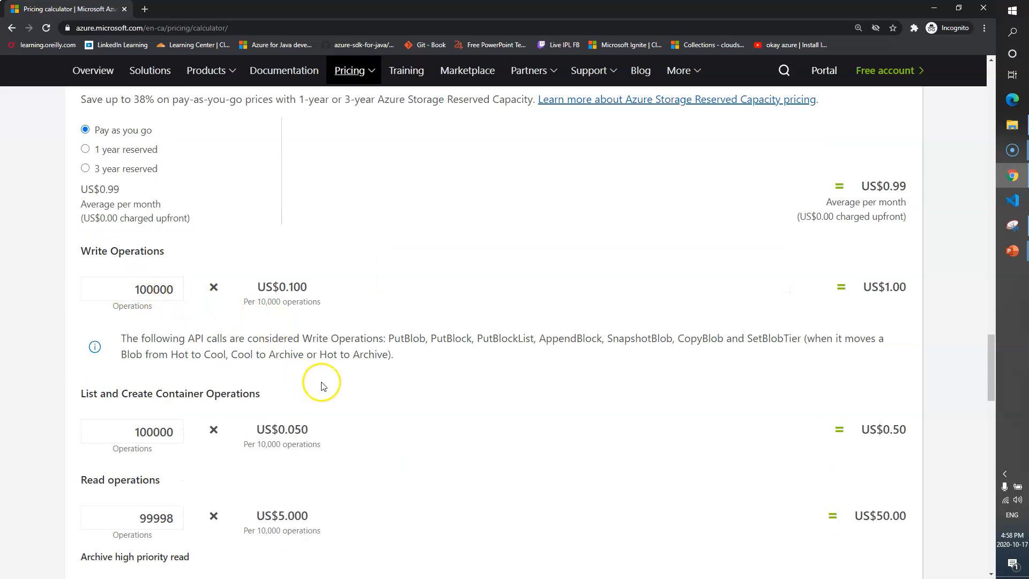
pyautogui.scroll(-2, 323, 393)
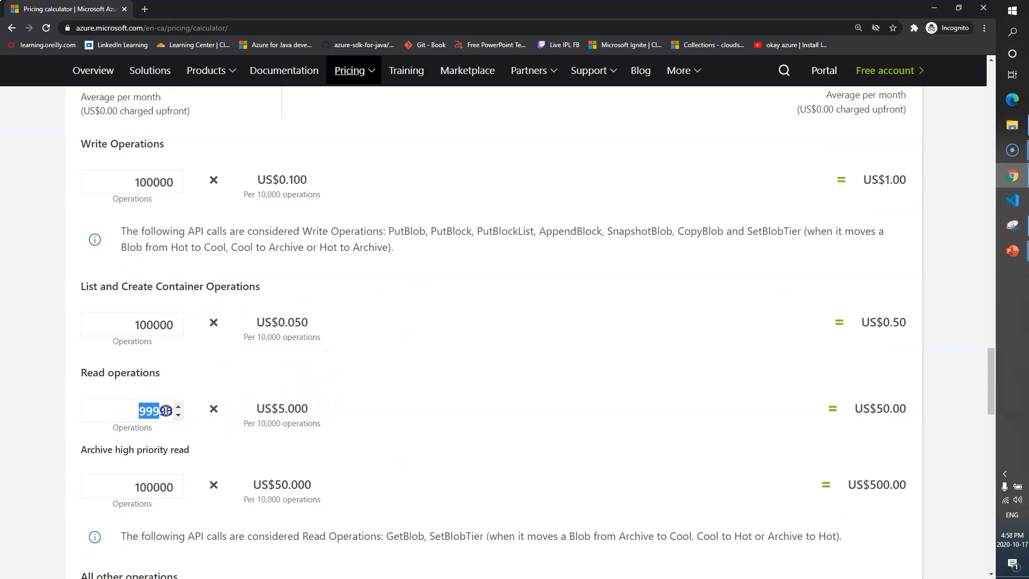
pyautogui.moveTo(284, 408); pyautogui.dragTo(274, 407)
pyautogui.click(367, 414)
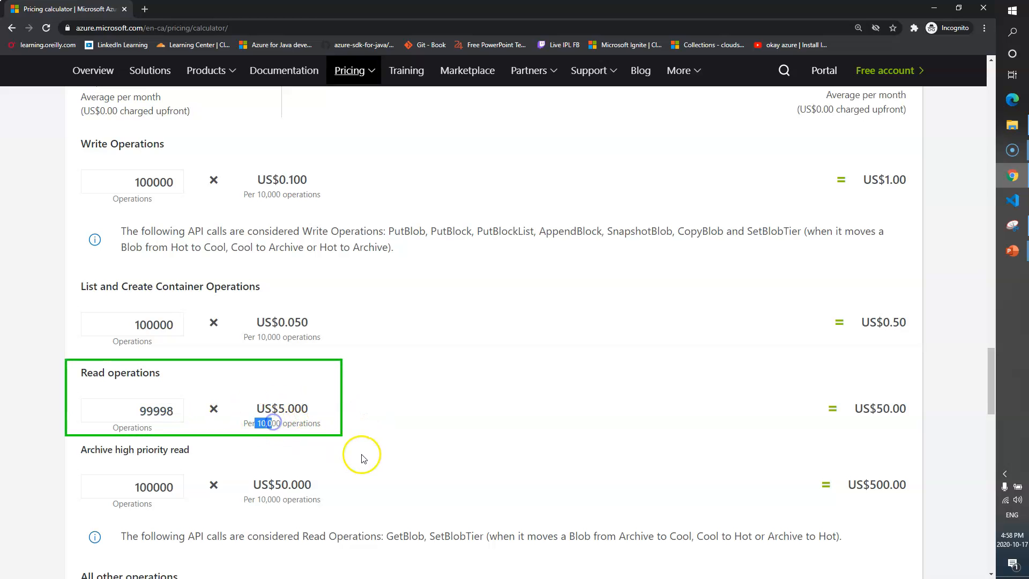
pyautogui.scroll(-2, 362, 456)
pyautogui.moveTo(199, 342); pyautogui.dragTo(151, 342)
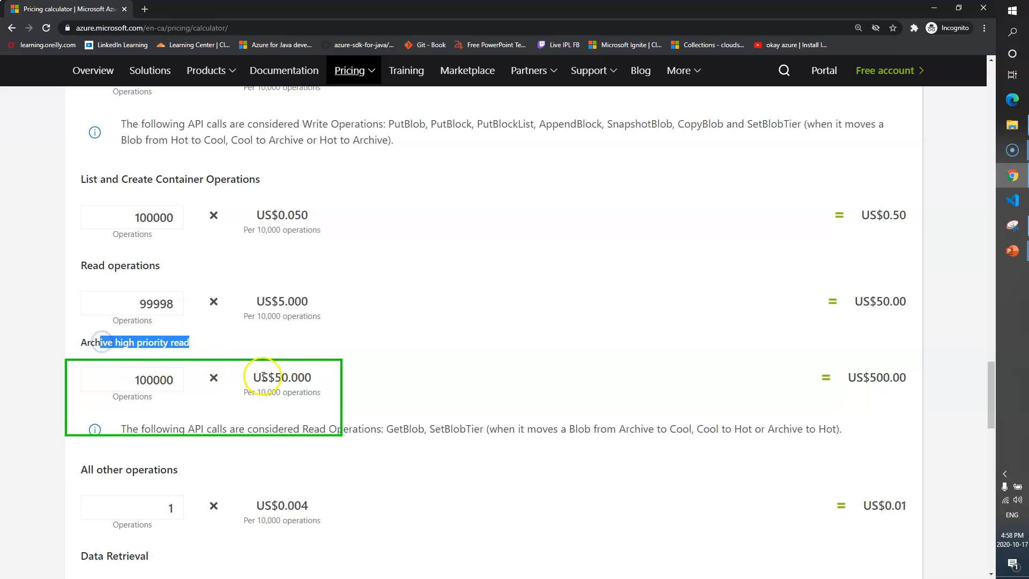
pyautogui.click(287, 375)
pyautogui.click(256, 392)
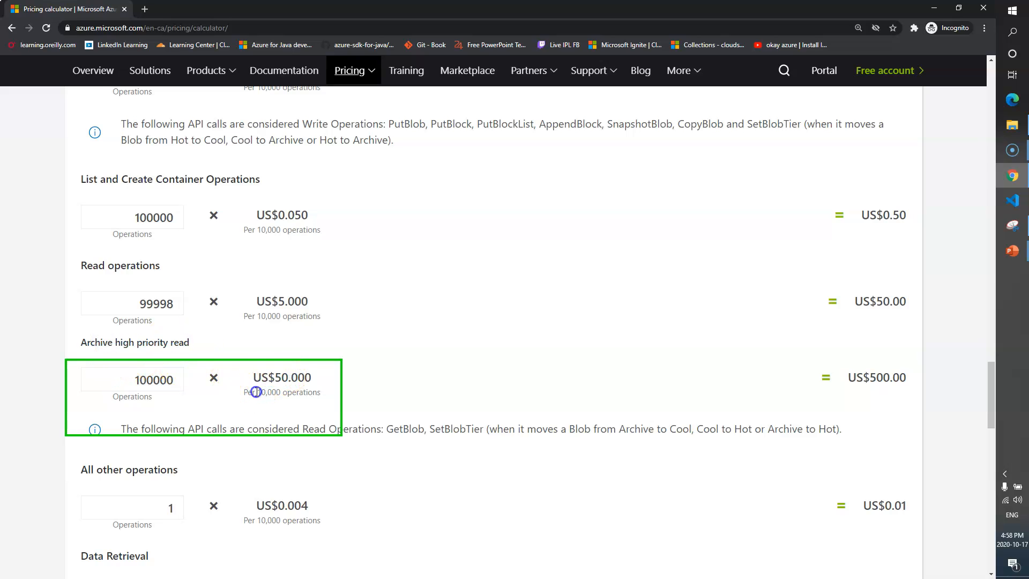
pyautogui.moveTo(282, 392); pyautogui.dragTo(322, 394)
pyautogui.click(368, 388)
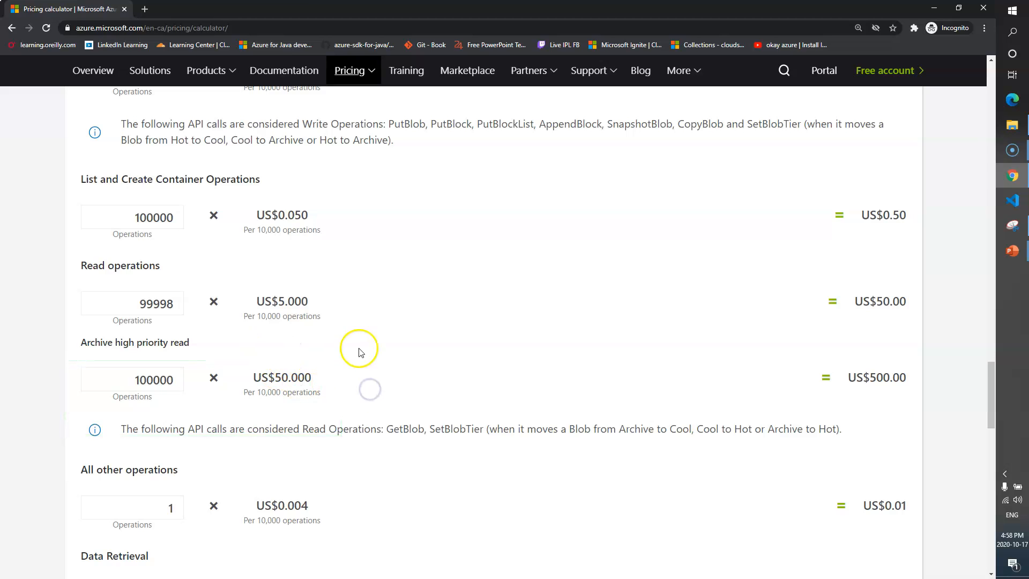
# Set the storage account's access tier back to Hot.
pyautogui.scroll(1, 379, 346)
pyautogui.scroll(8, 379, 349)
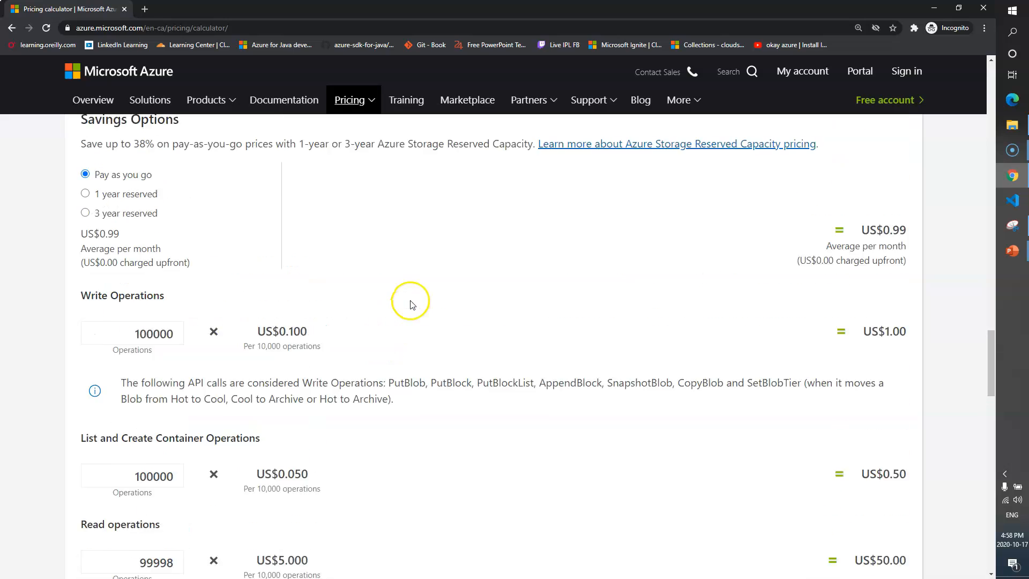
pyautogui.scroll(3, 412, 313)
pyautogui.click(379, 372)
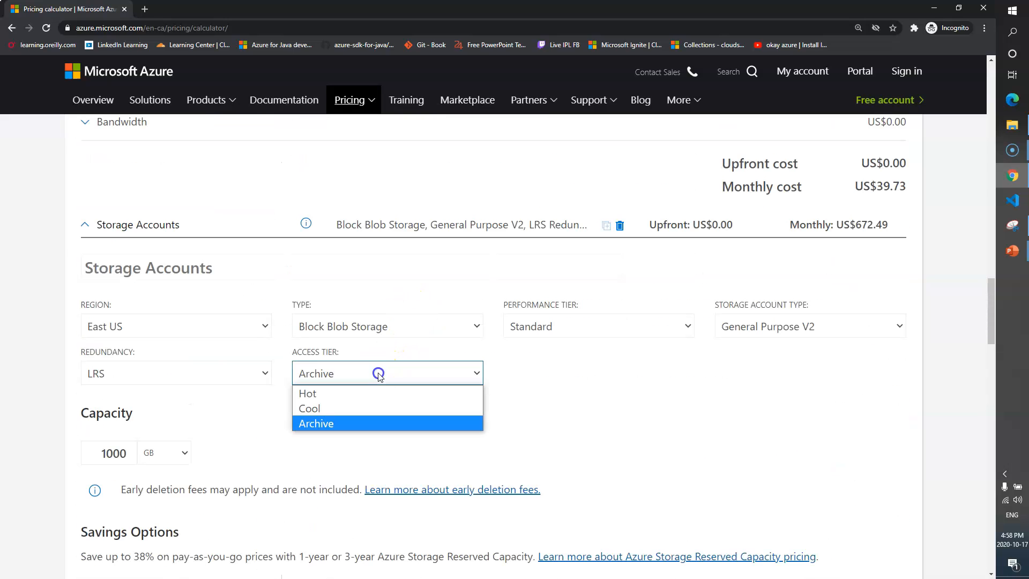
pyautogui.click(356, 399)
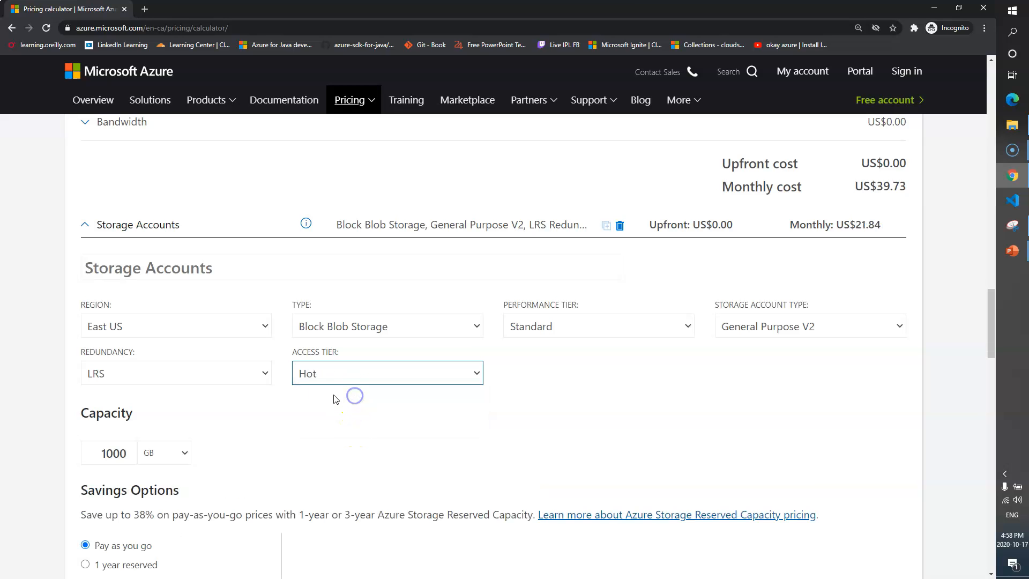
# Review the Hot tier's operation and data transfer charges, the storage account's monthly cost and the overall estimated costs.
pyautogui.scroll(-4, 290, 356)
pyautogui.scroll(-4, 273, 321)
pyautogui.scroll(-3, 214, 321)
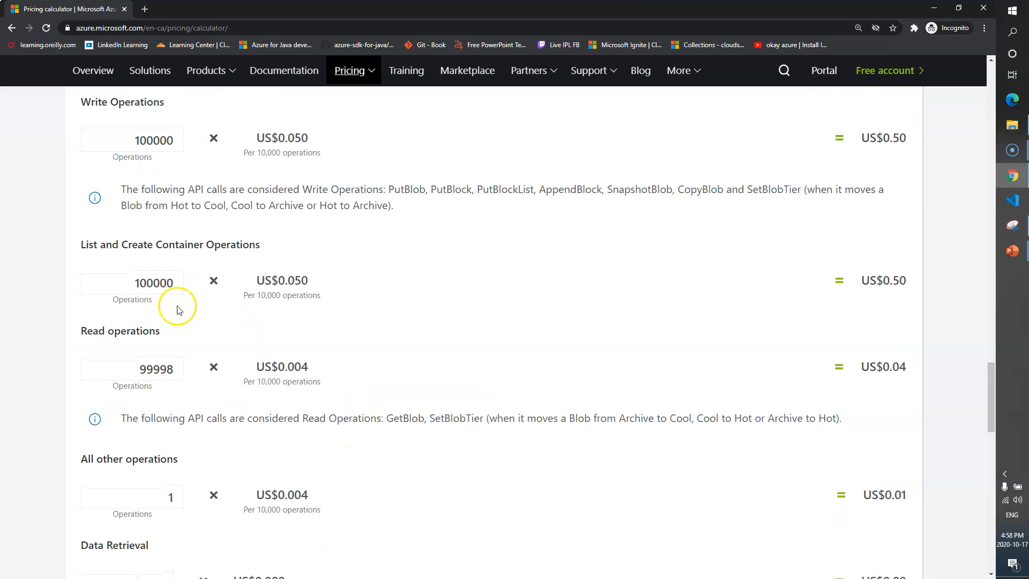
pyautogui.scroll(-2, 132, 308)
pyautogui.scroll(-3, 124, 283)
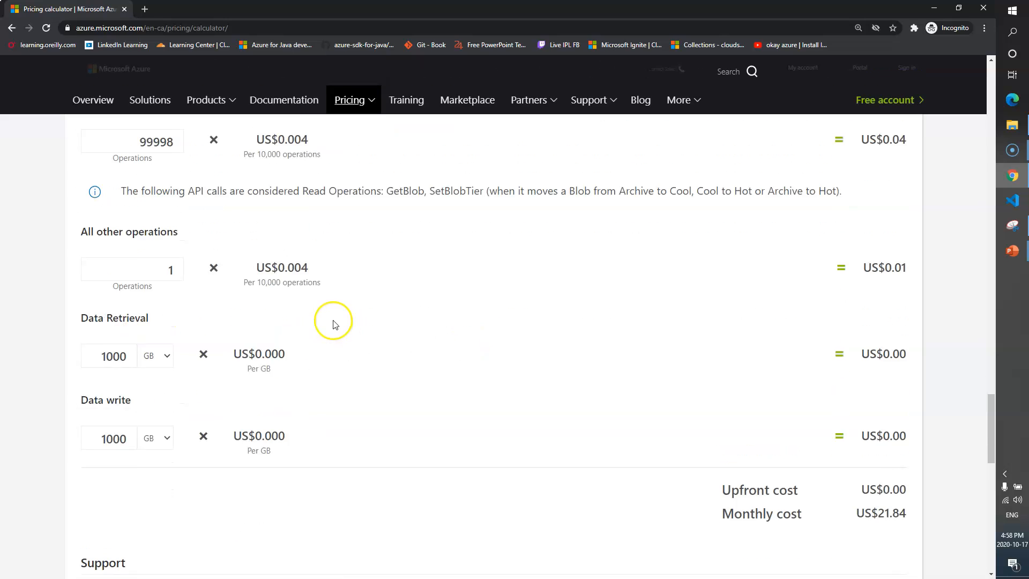
pyautogui.scroll(1, 300, 311)
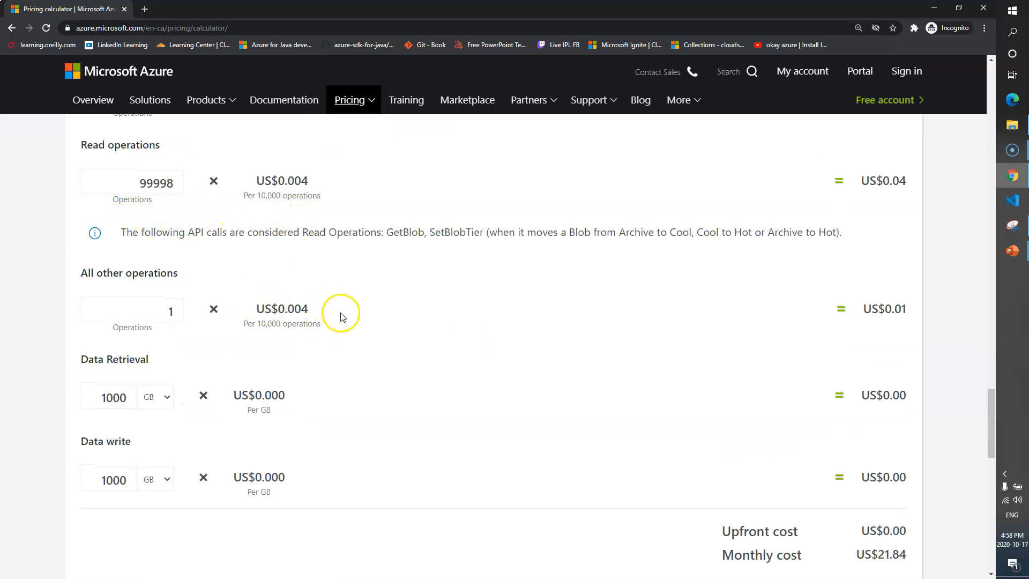
pyautogui.scroll(-1, 344, 324)
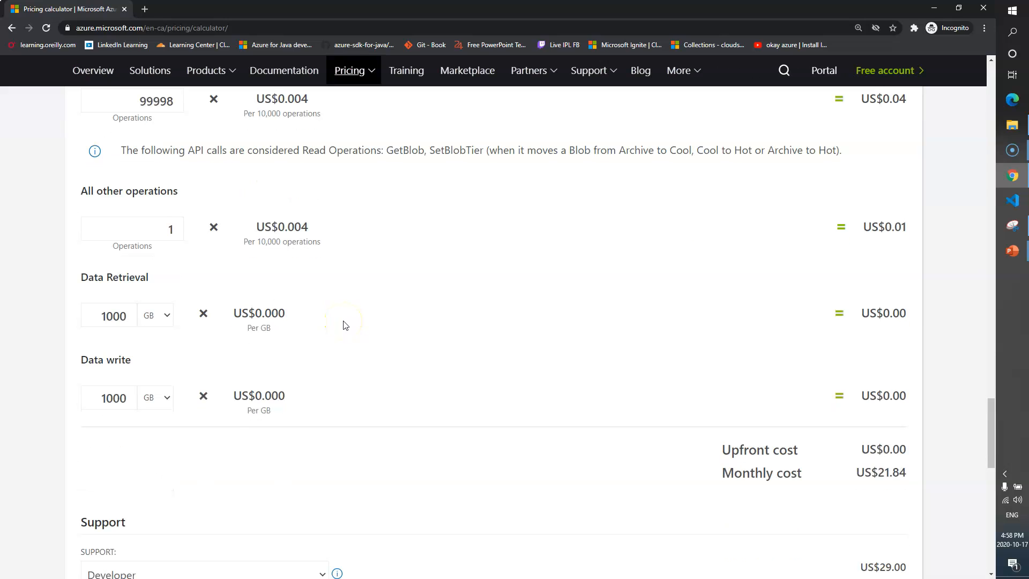
pyautogui.scroll(-3, 348, 323)
pyautogui.scroll(-3, 450, 343)
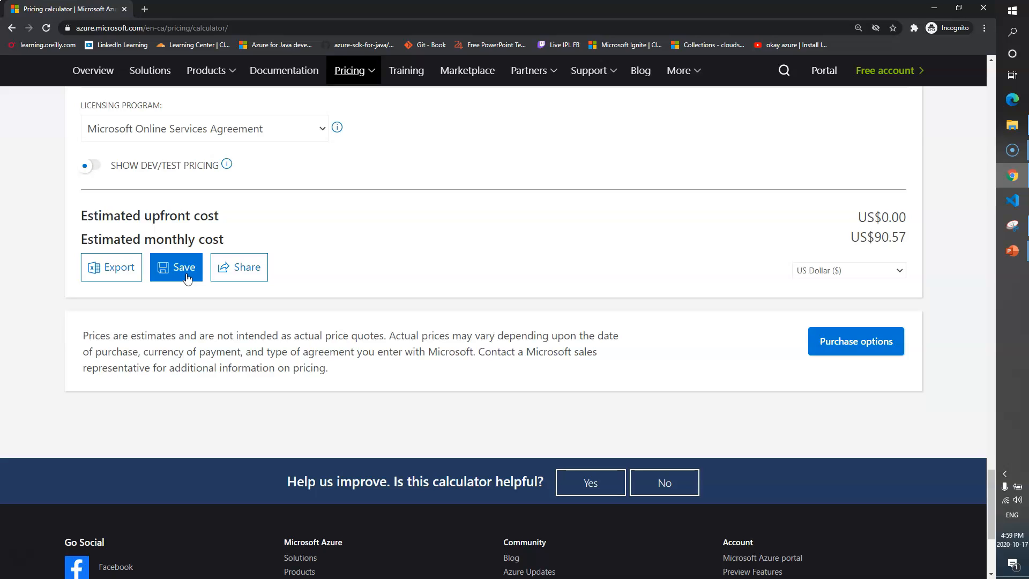
# Open the Excel export of the estimate and cancel saving it, and try to share the estimate.
pyautogui.click(115, 271)
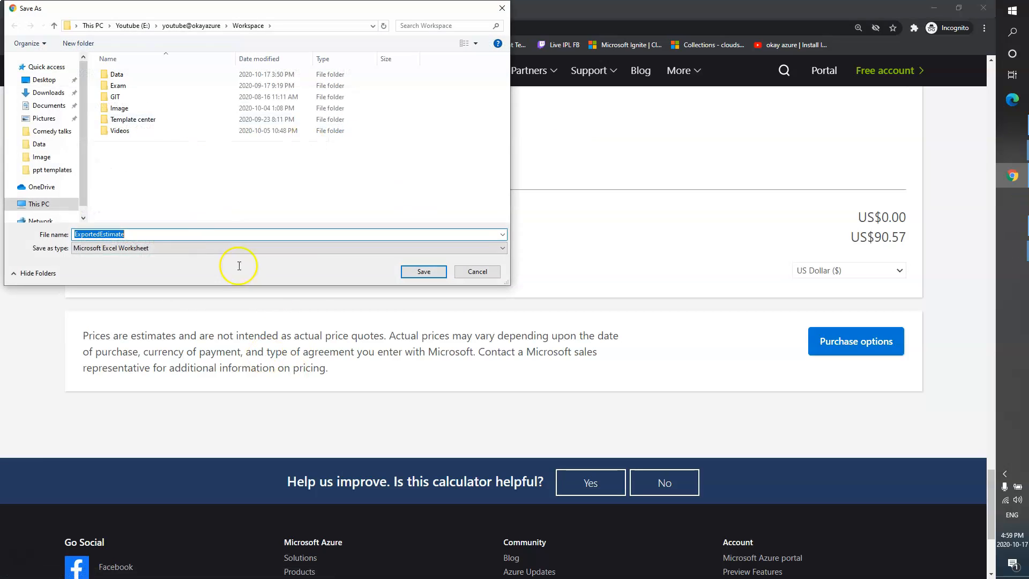
pyautogui.click(474, 270)
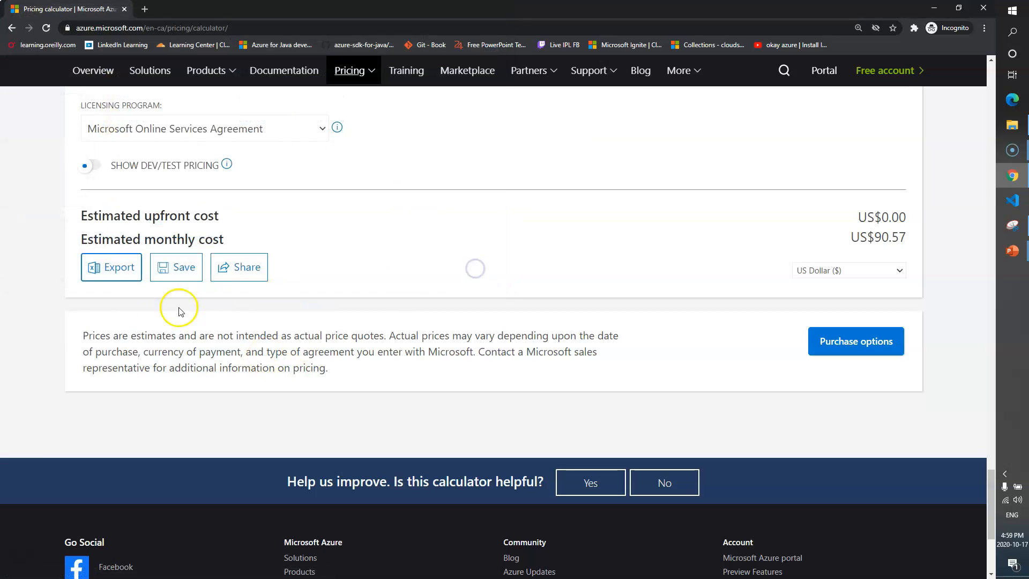
pyautogui.click(239, 274)
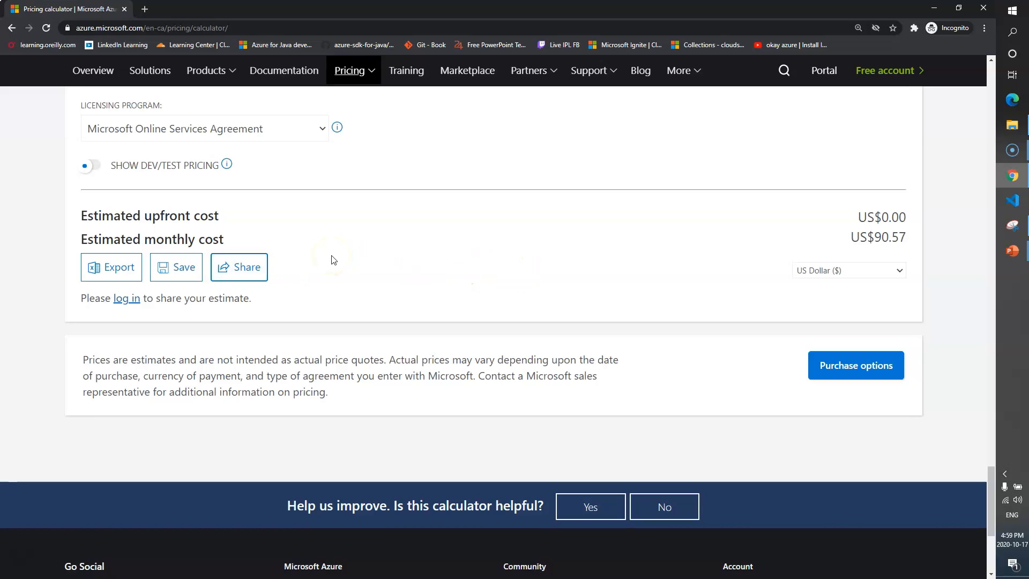
# Look over the featured products, the virtual machine's configuration and savings options, and the overall estimated monthly cost.
pyautogui.scroll(20, 343, 267)
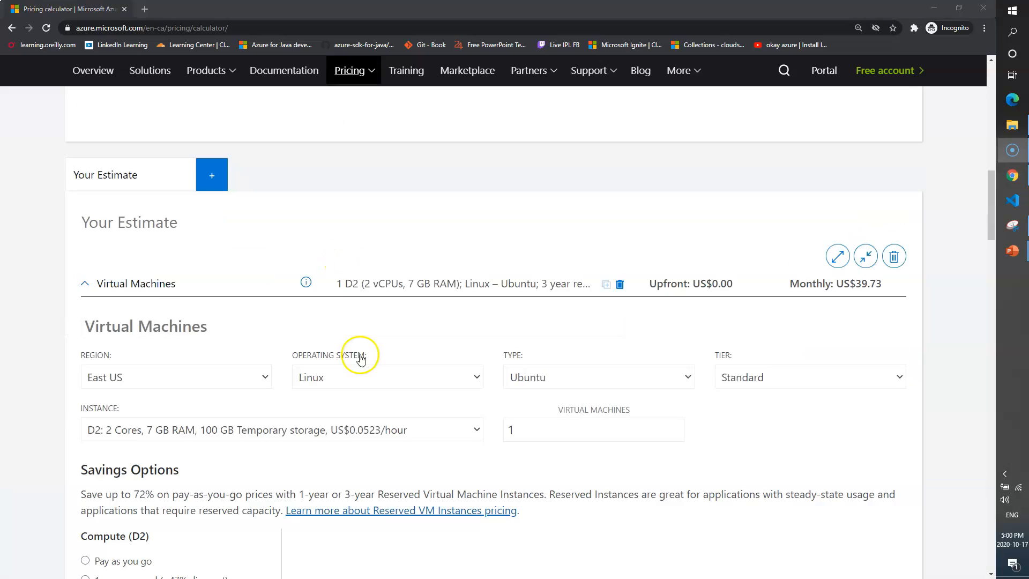
pyautogui.scroll(-3, 363, 292)
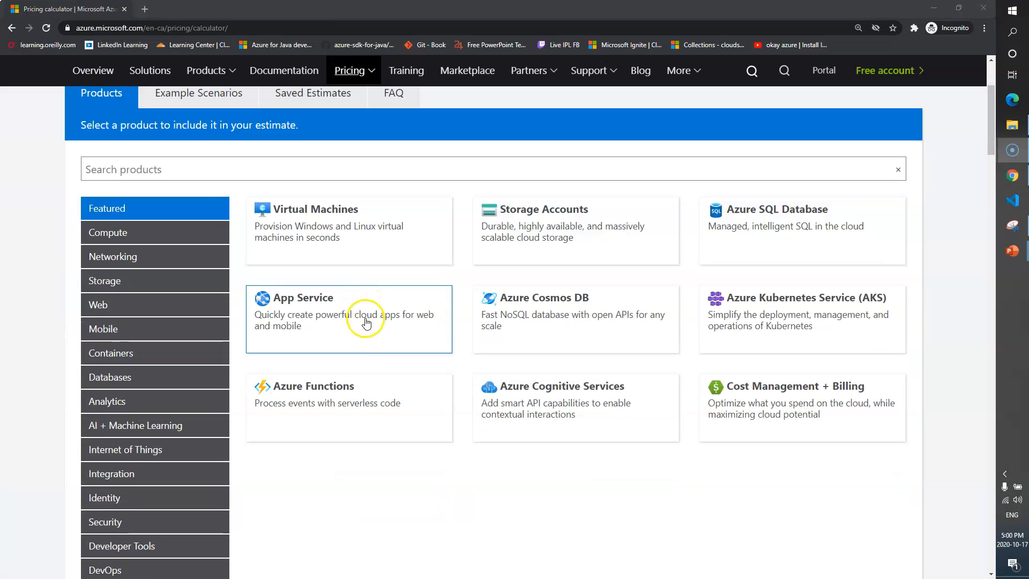
pyautogui.click(379, 472)
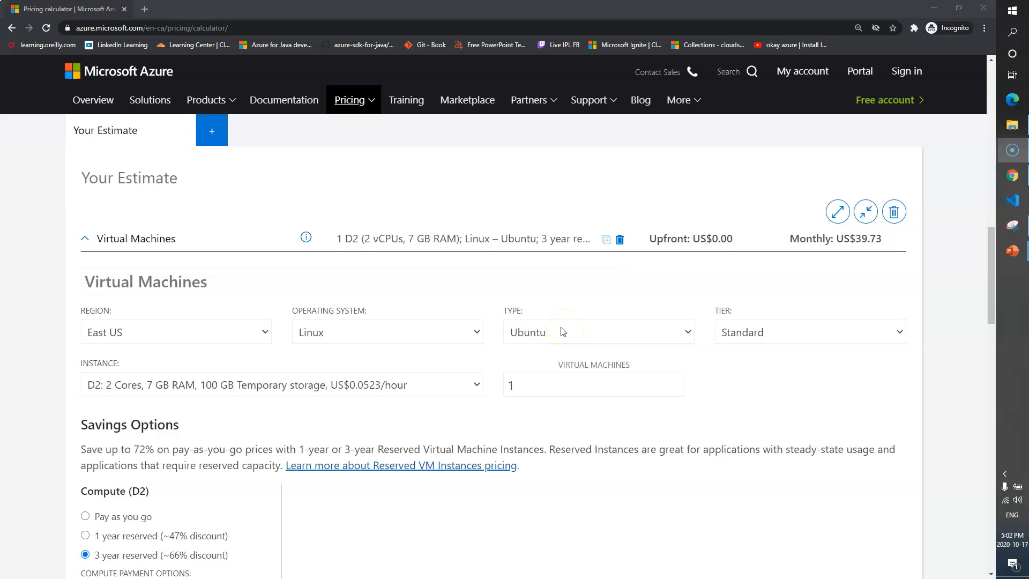
pyautogui.scroll(-13, 559, 336)
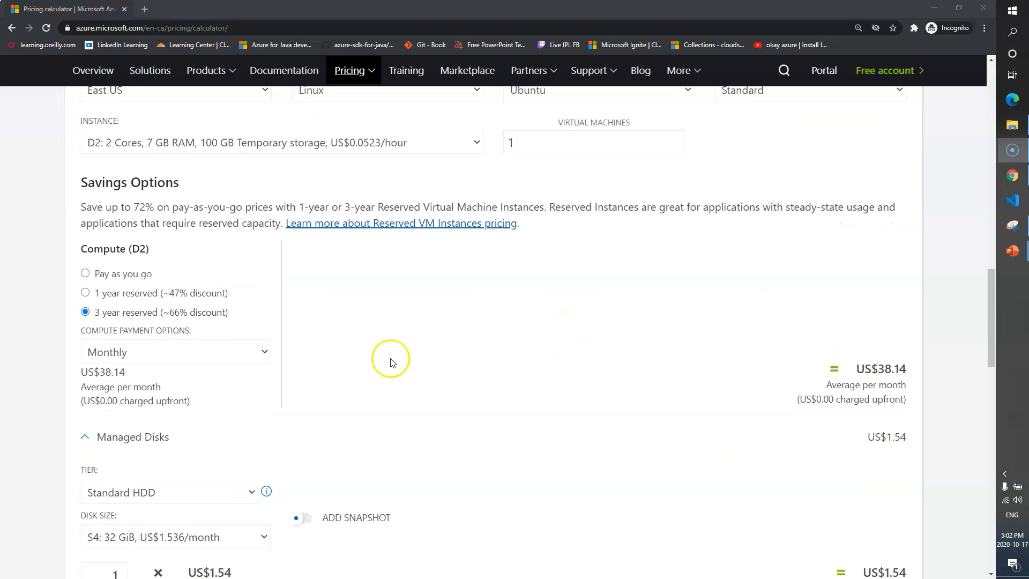
pyautogui.scroll(-5, 420, 337)
pyautogui.scroll(1, 421, 338)
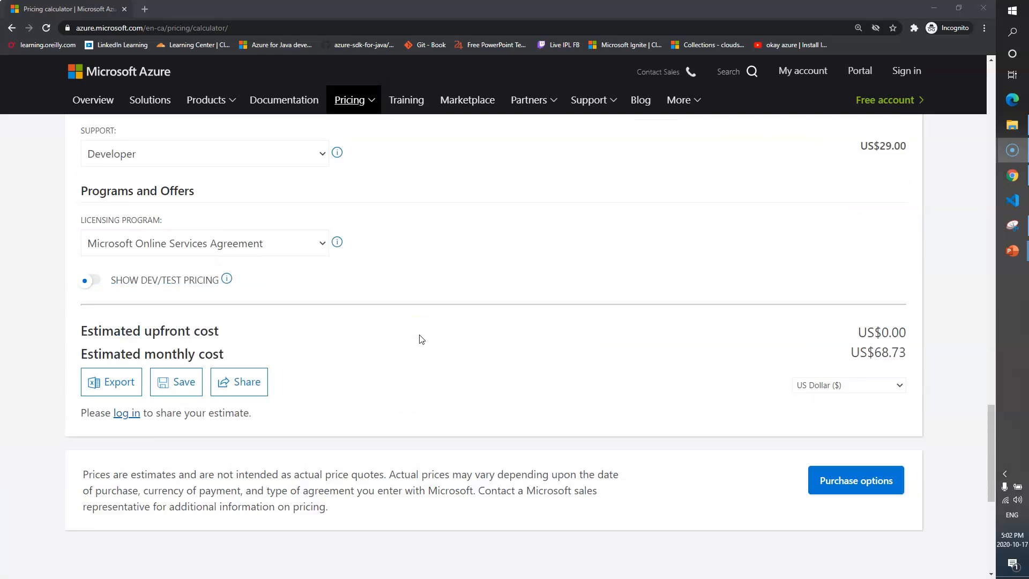